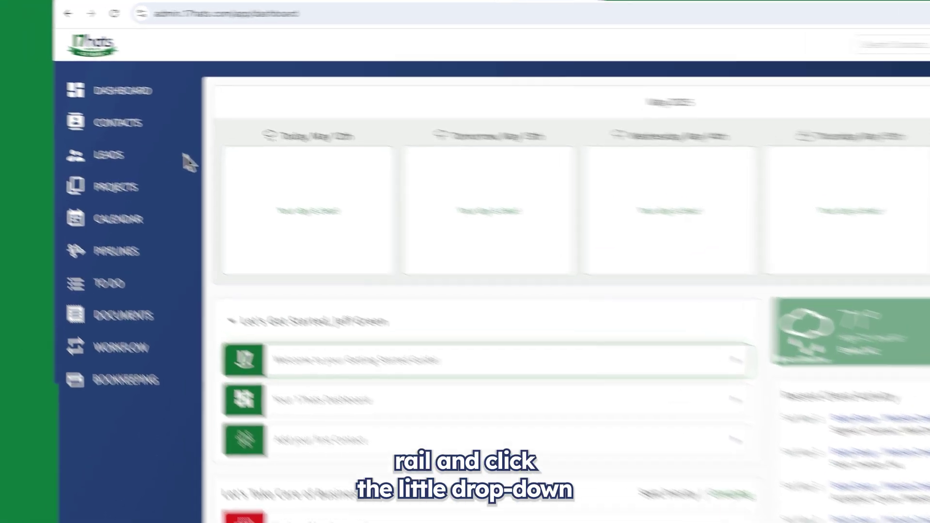
Go to Leads > Capture Forms and start a new lead capture form.
click(109, 132)
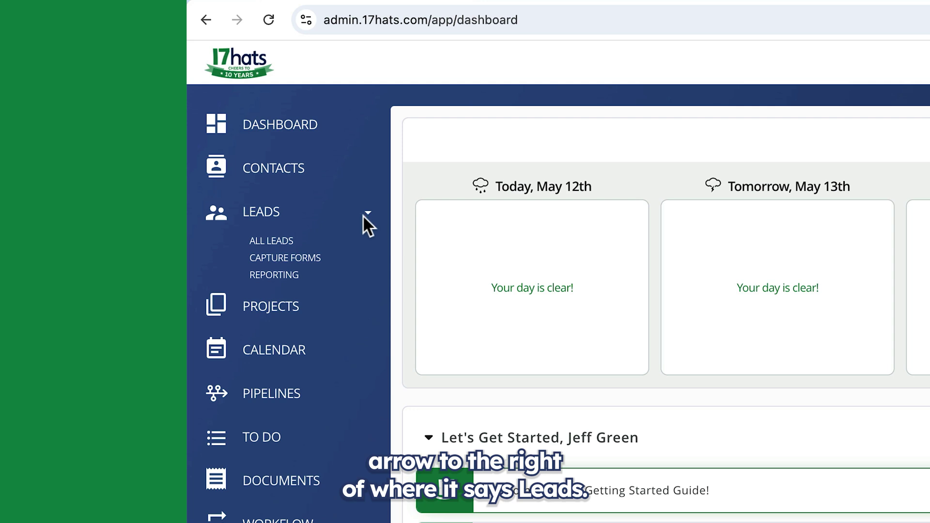
click(315, 259)
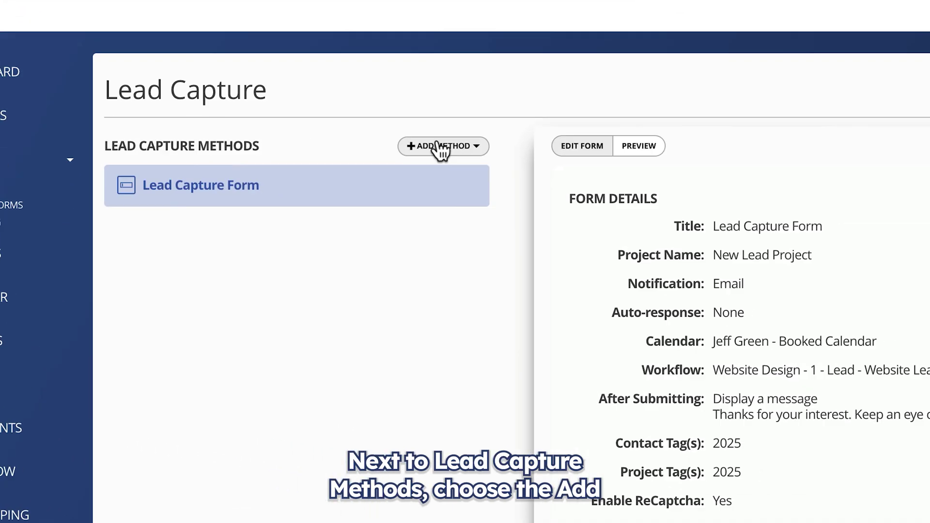
click(736, 198)
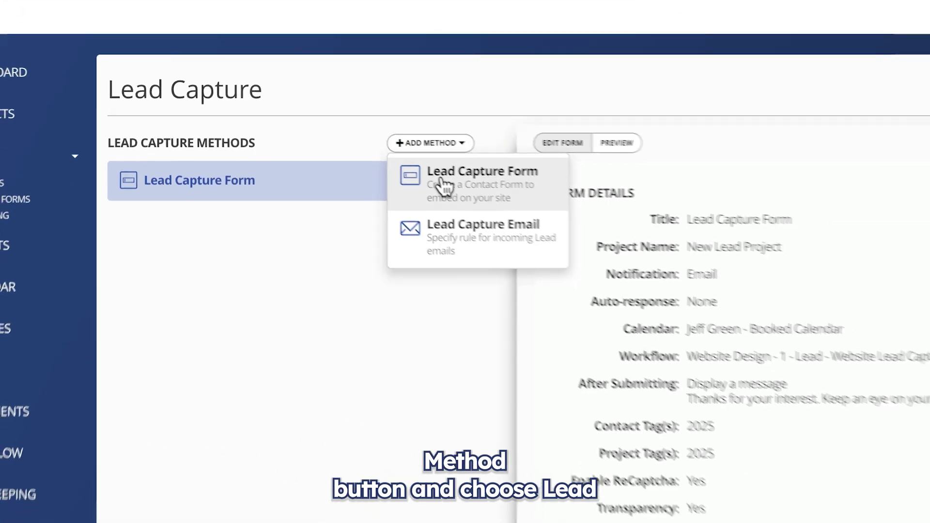
click(458, 187)
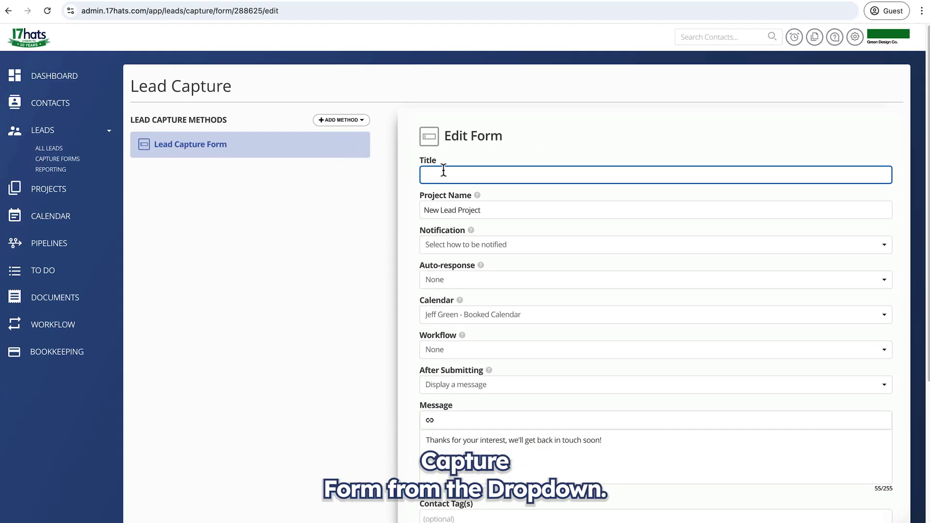
Enter the form title 'Website Contact Page' and select the default project name text.
text(W)
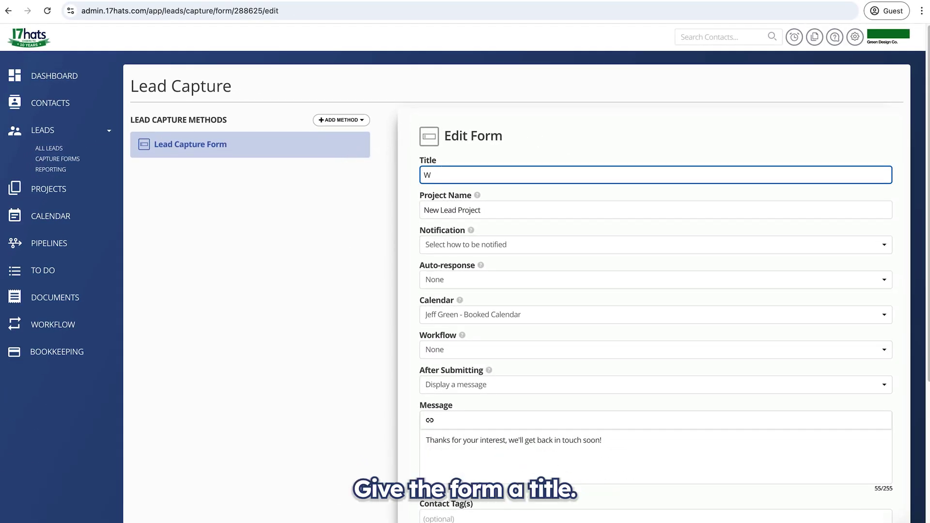
text(ebsite )
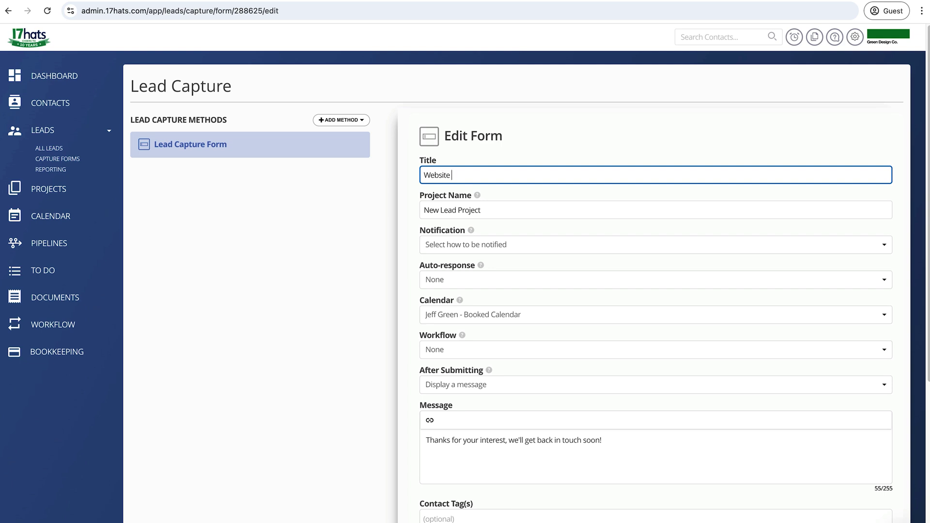
text(Cont)
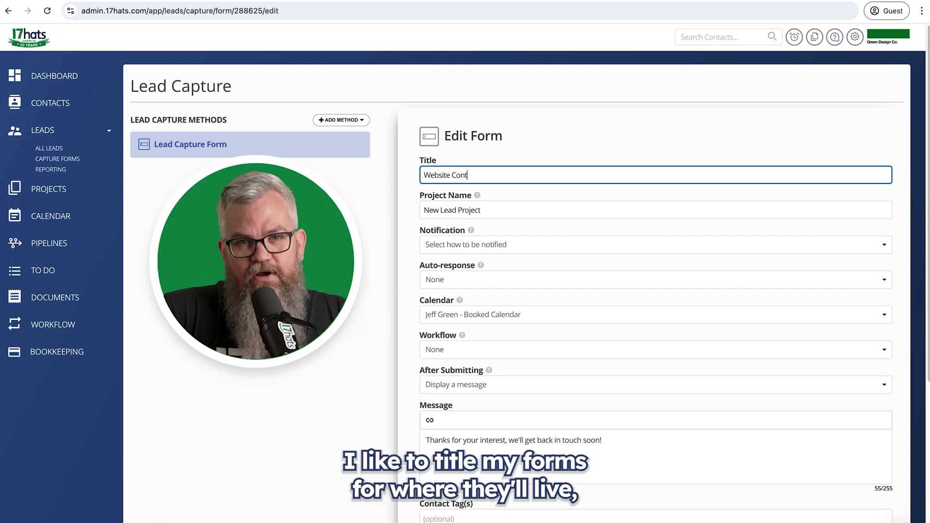
text(act Page)
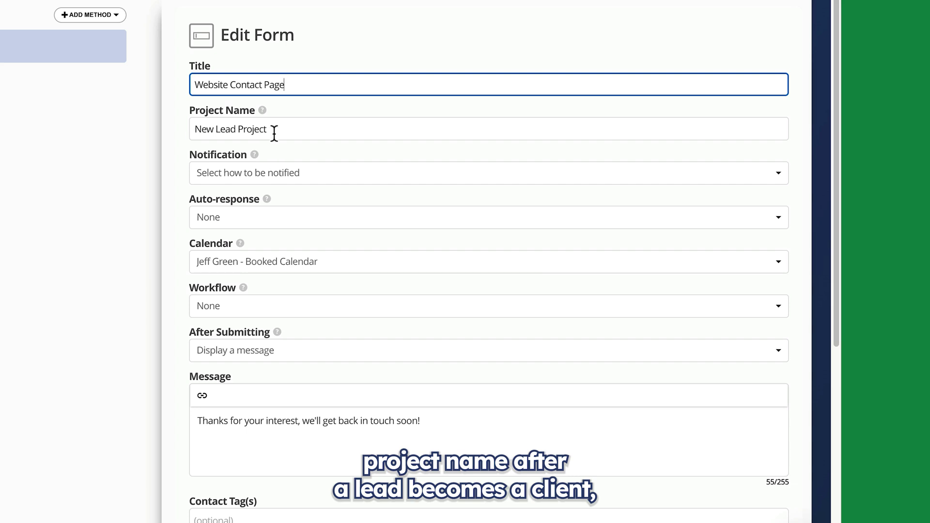
drag(274, 133, 222, 130)
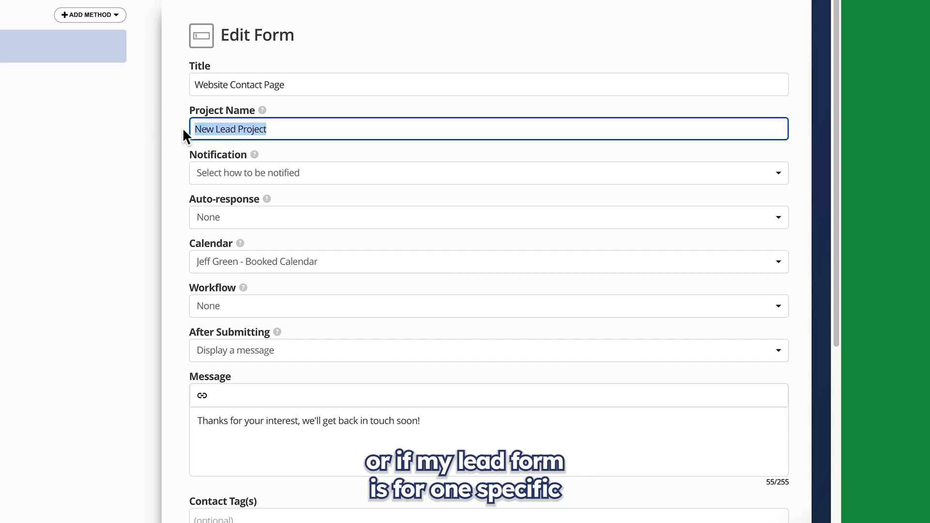
drag(196, 135, 192, 132)
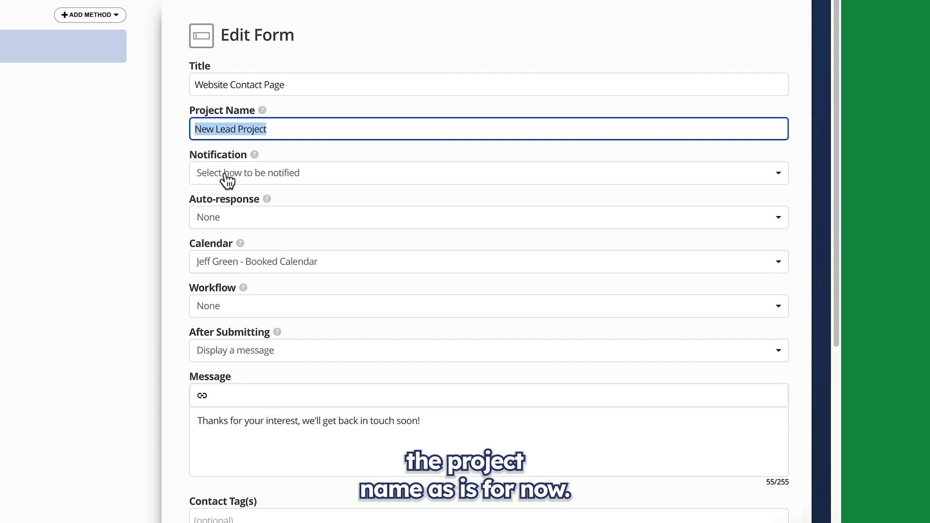
Set new-lead notifications to Email with no auto-response, and choose the lead calendar.
click(301, 179)
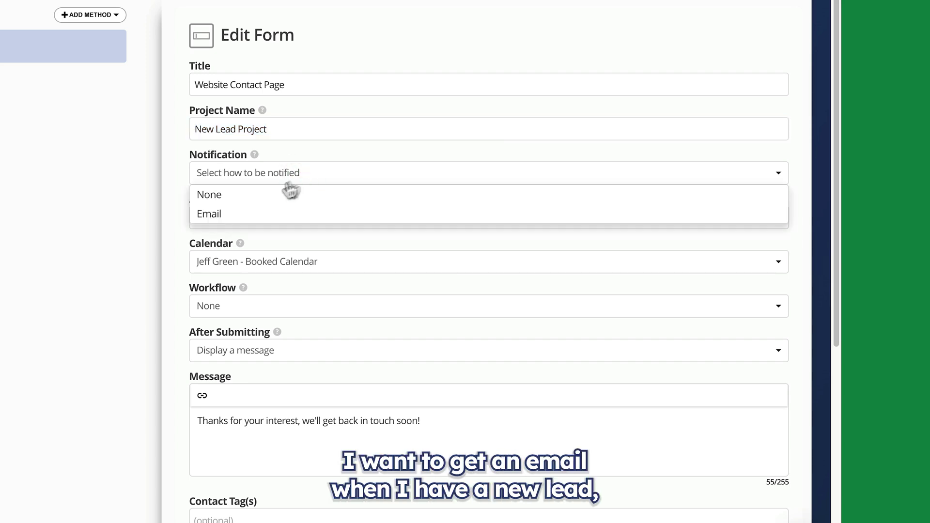
click(235, 215)
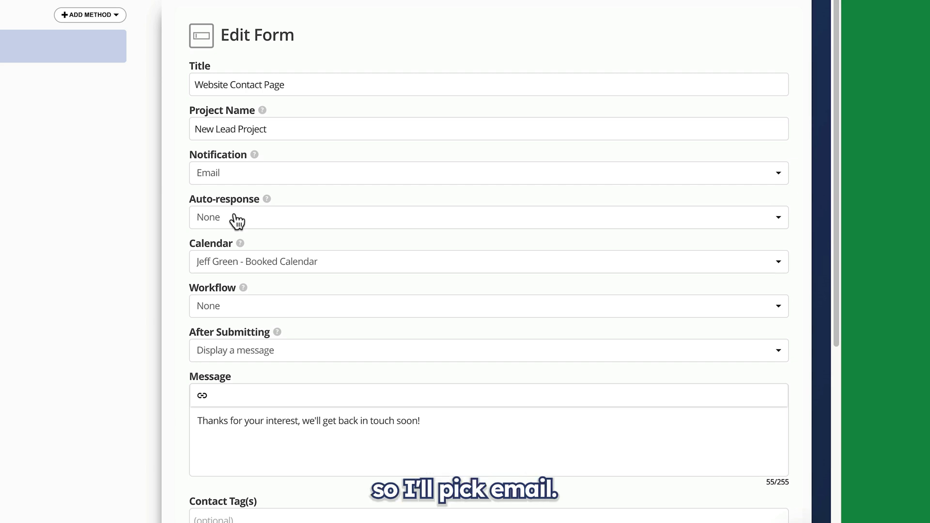
click(238, 221)
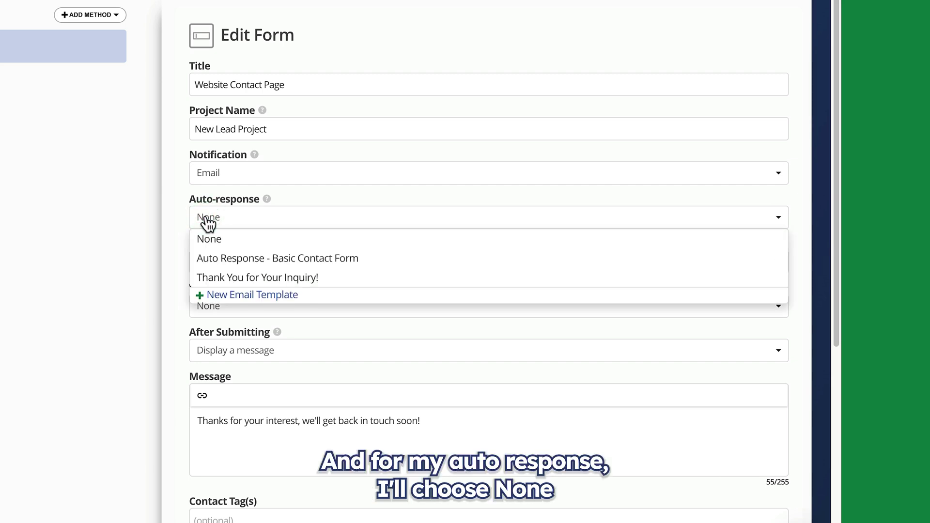
click(217, 239)
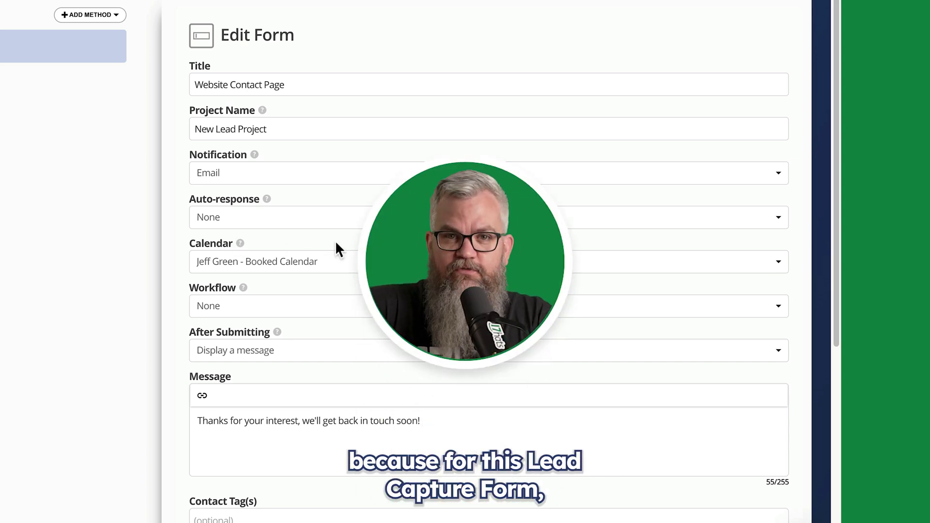
scroll(335, 241, down, 1)
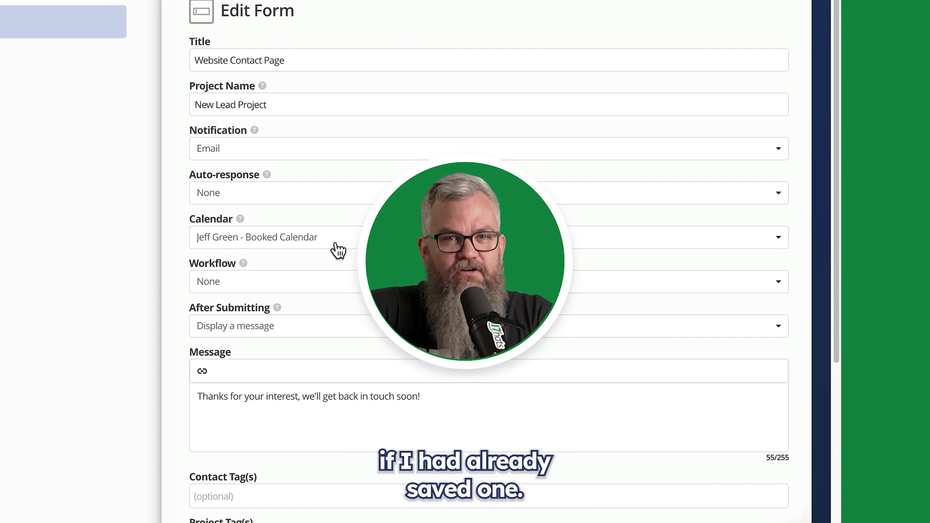
click(338, 244)
click(291, 296)
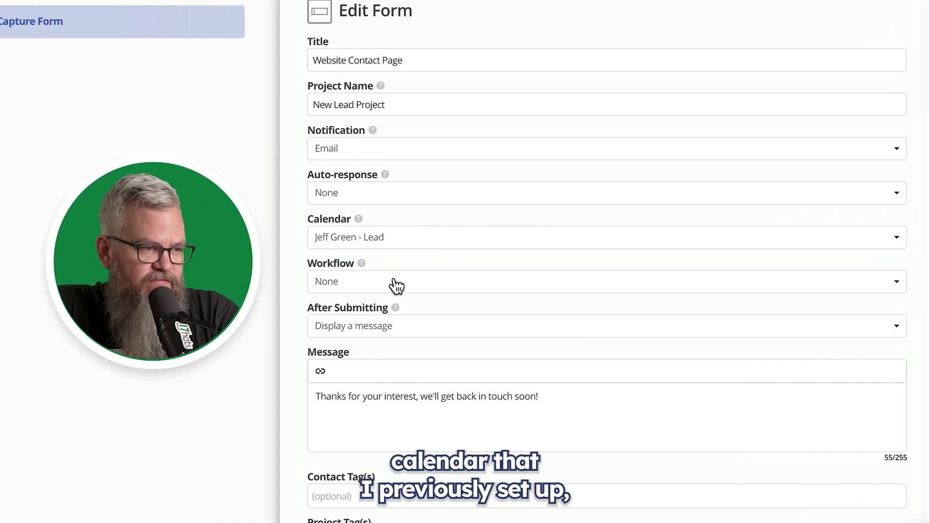
scroll(396, 286, down, 1)
click(356, 237)
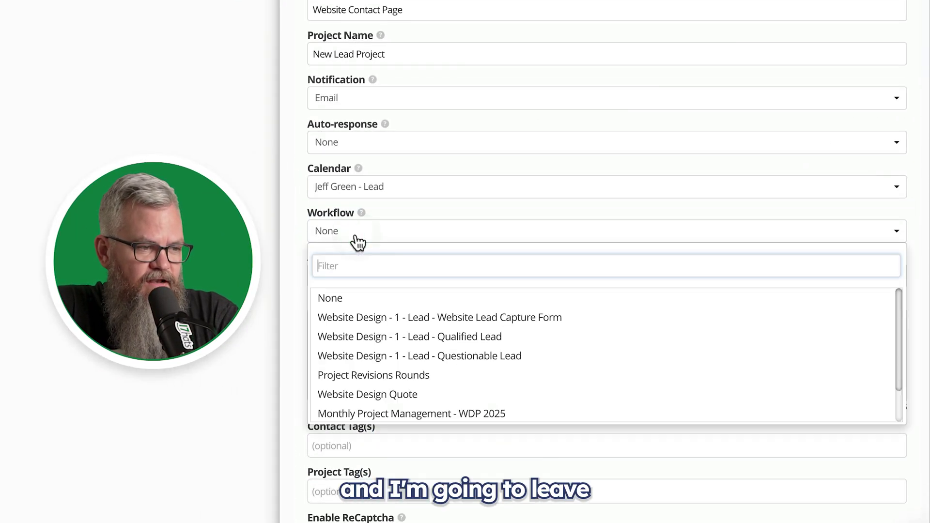
click(344, 302)
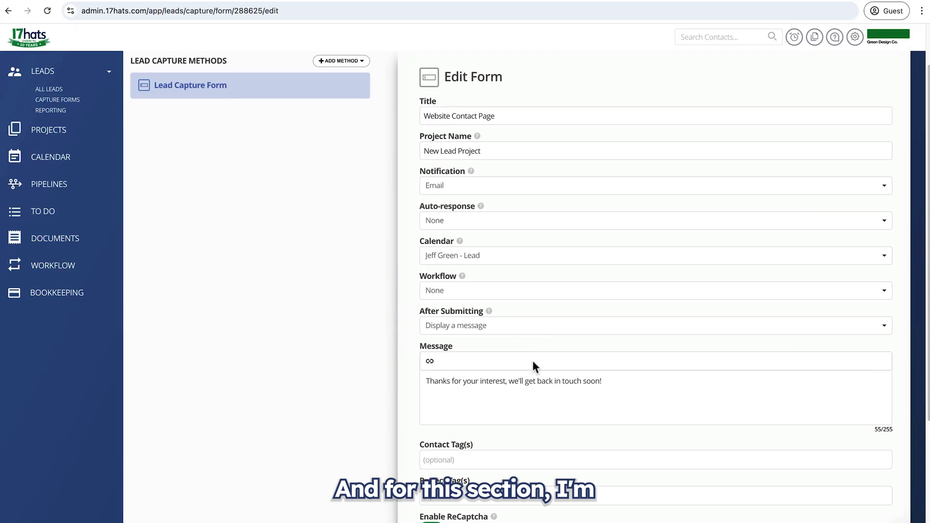
Keep the form showing a message after submission.
scroll(522, 413, down, 3)
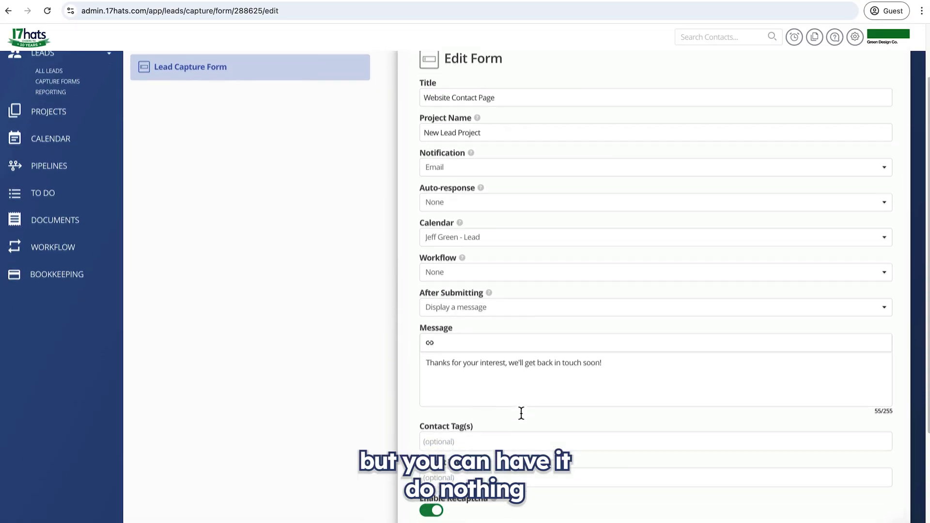
scroll(521, 415, down, 3)
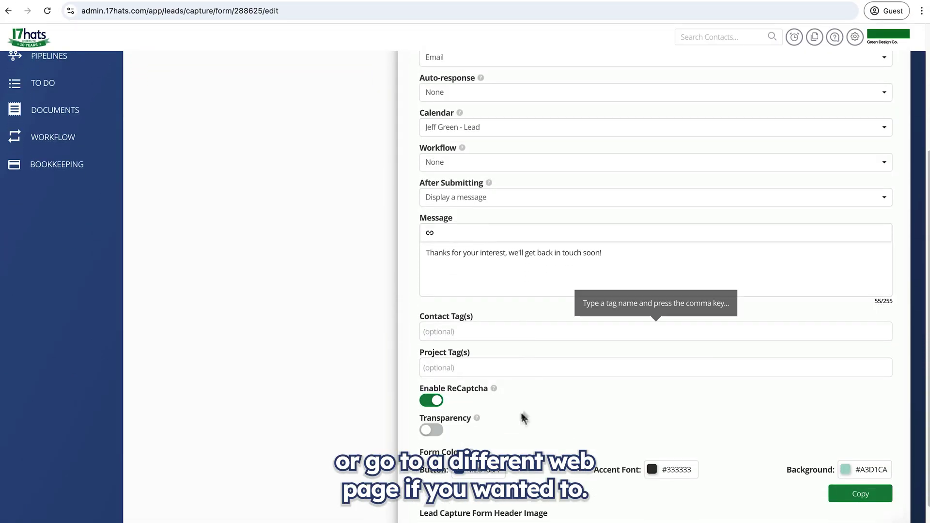
click(492, 199)
click(491, 200)
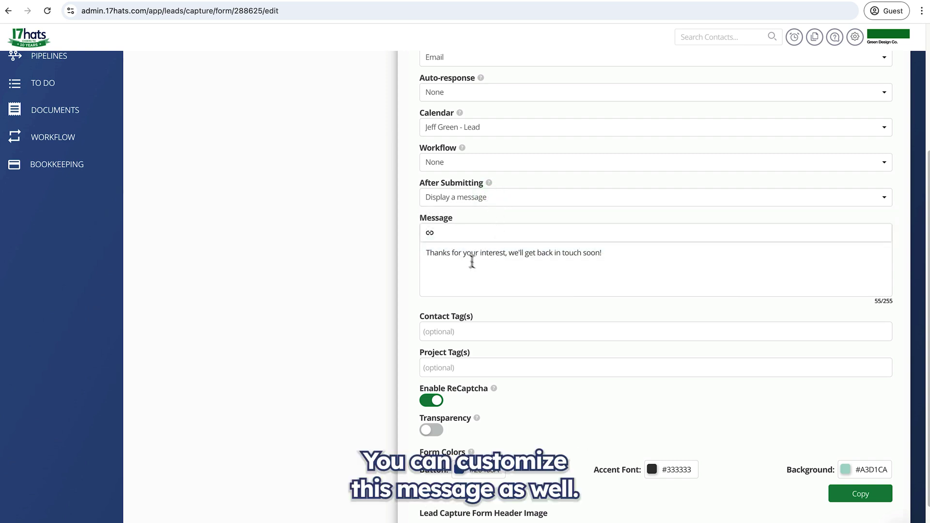
Add 2025 as both contact tag and project tag, leaving ReCaptcha enabled.
scroll(563, 268, down, 1)
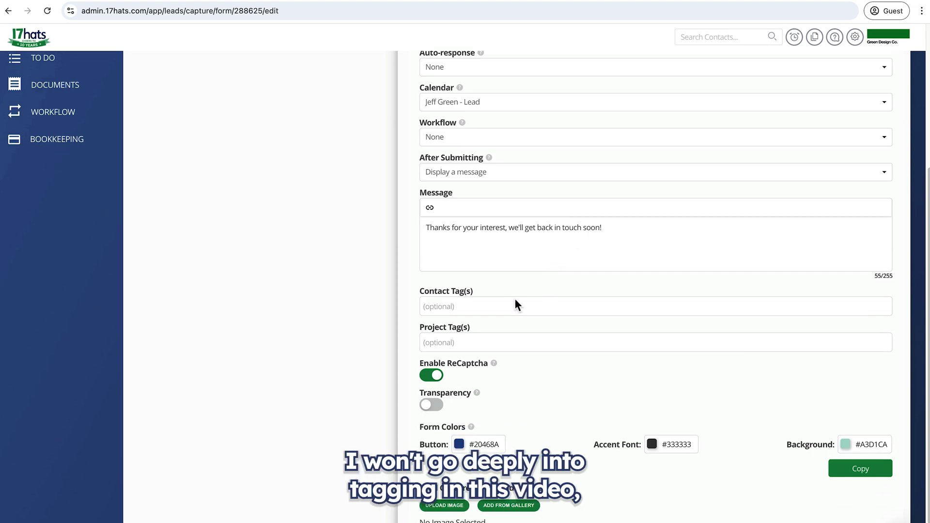
mouse_move(513, 304)
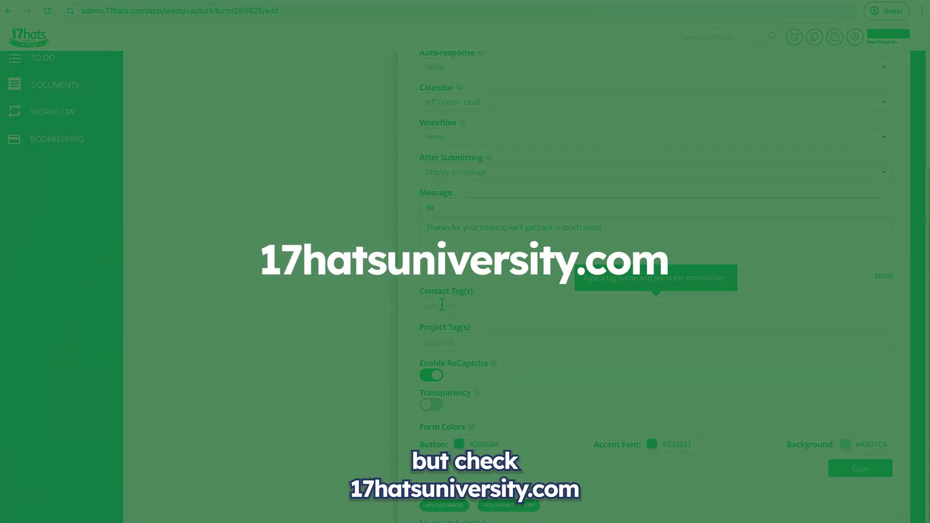
click(441, 306)
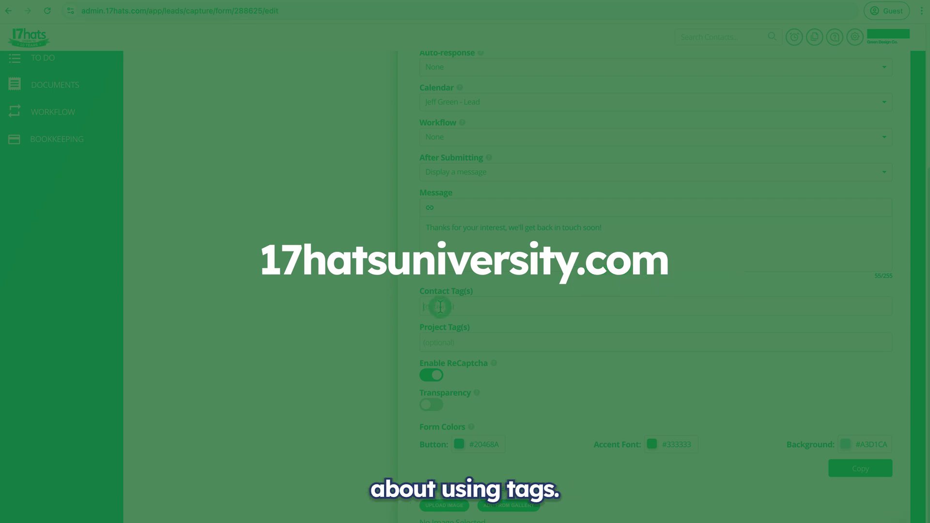
text(2025)
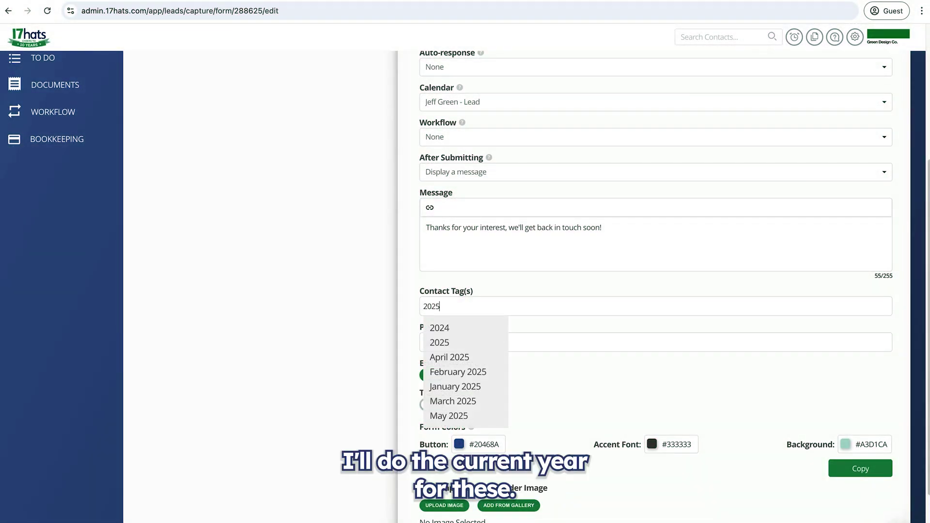
key(Tab)
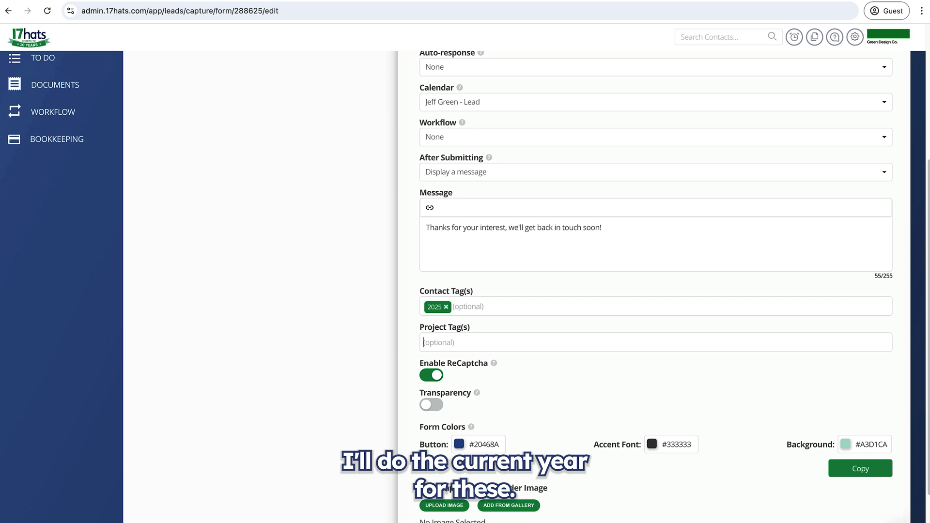
text(2025)
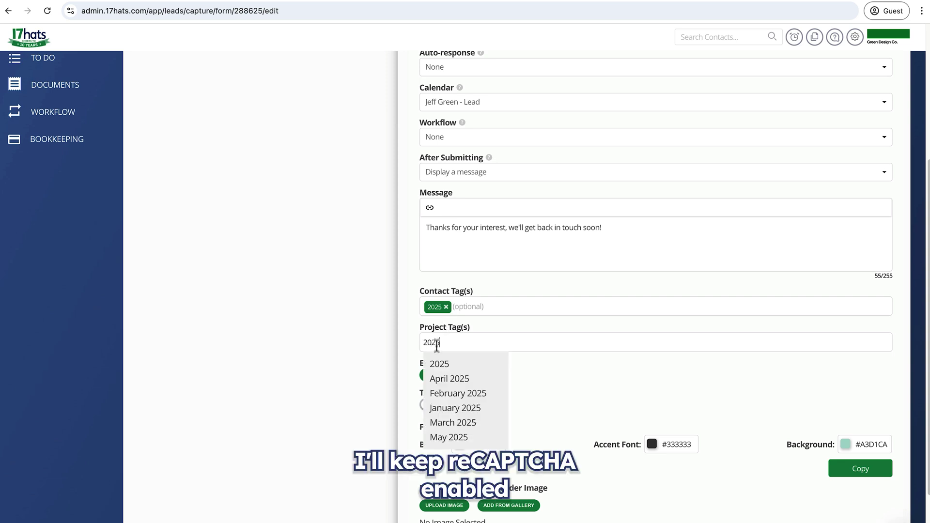
click(439, 367)
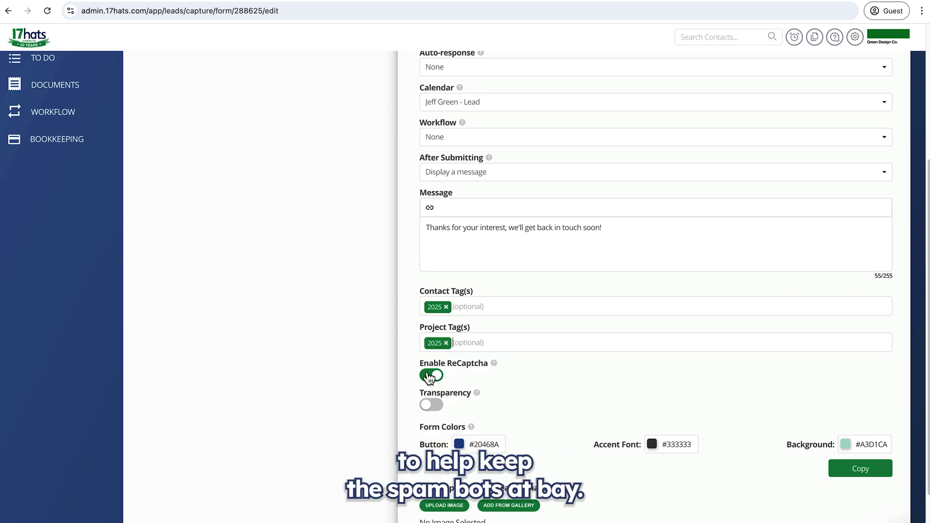
click(429, 377)
click(429, 376)
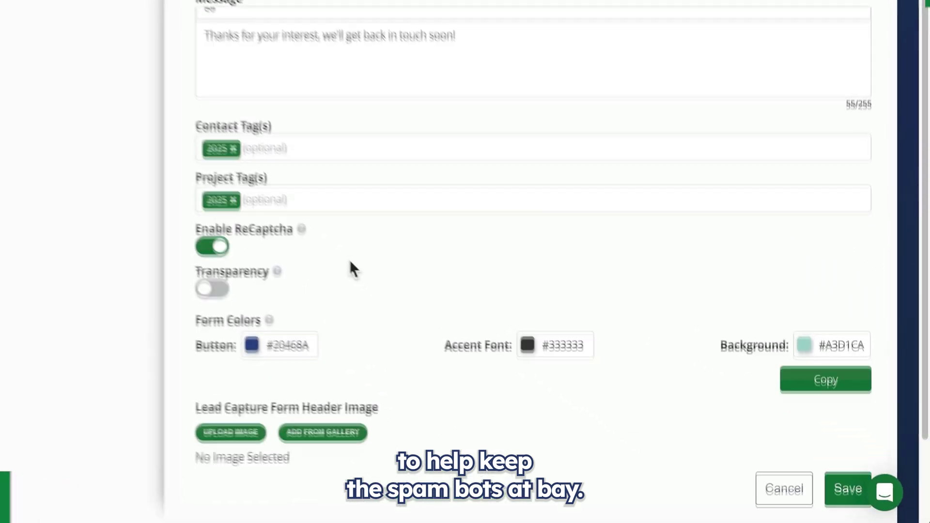
scroll(350, 260, down, 3)
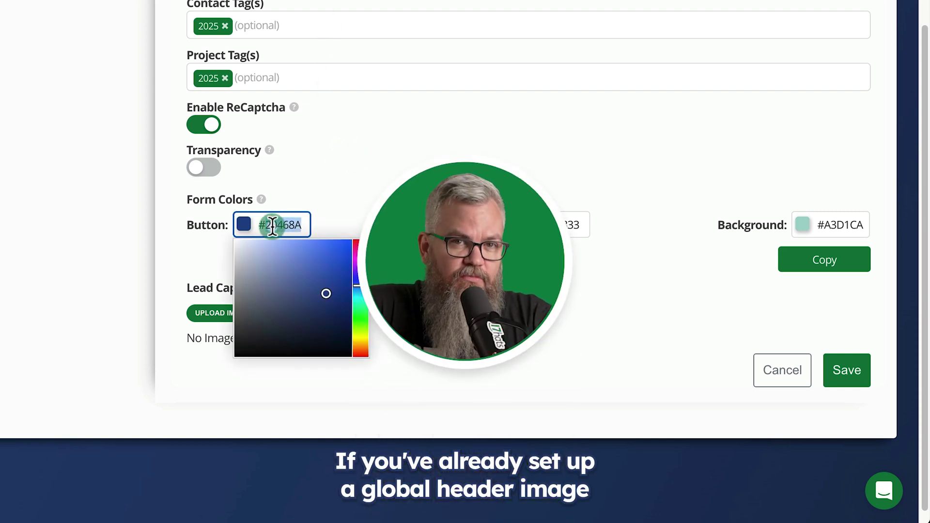
Set button colour #036B26 and background #0B3318, turn on transparency, and save the form.
text(#036B26)
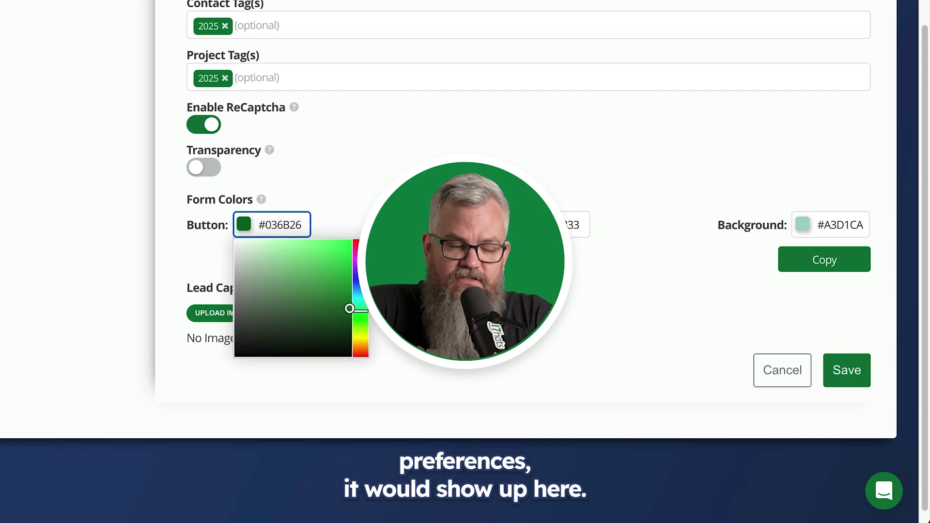
click(836, 225)
text(#0E3318)
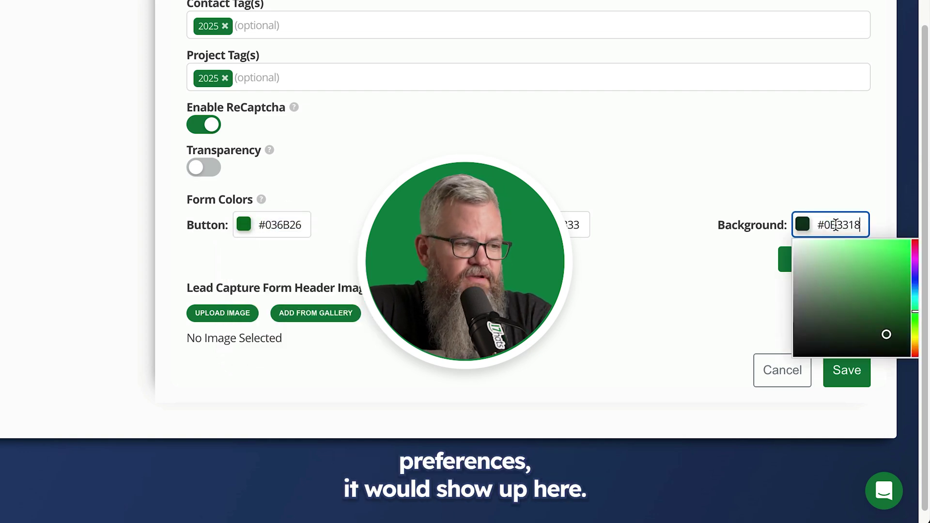
click(825, 176)
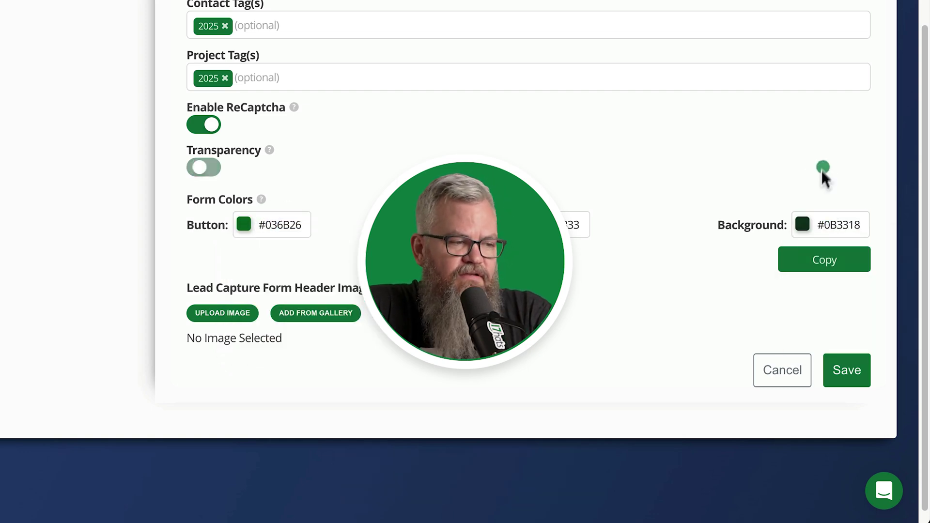
click(854, 377)
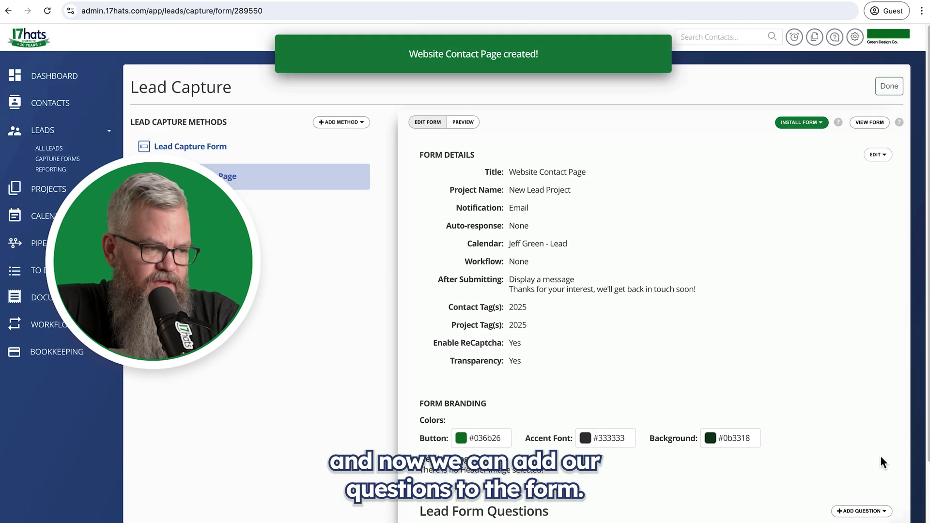
scroll(781, 447, down, 2)
scroll(782, 448, down, 2)
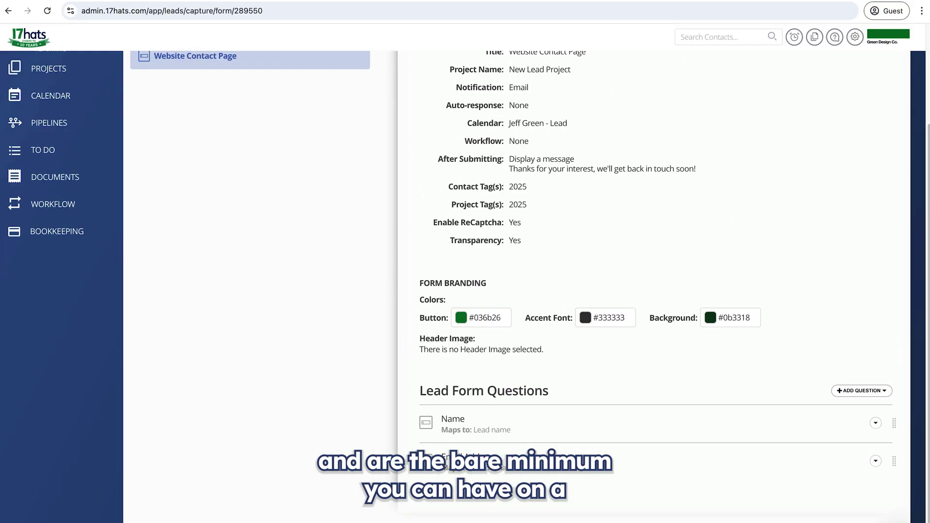
double_click(447, 419)
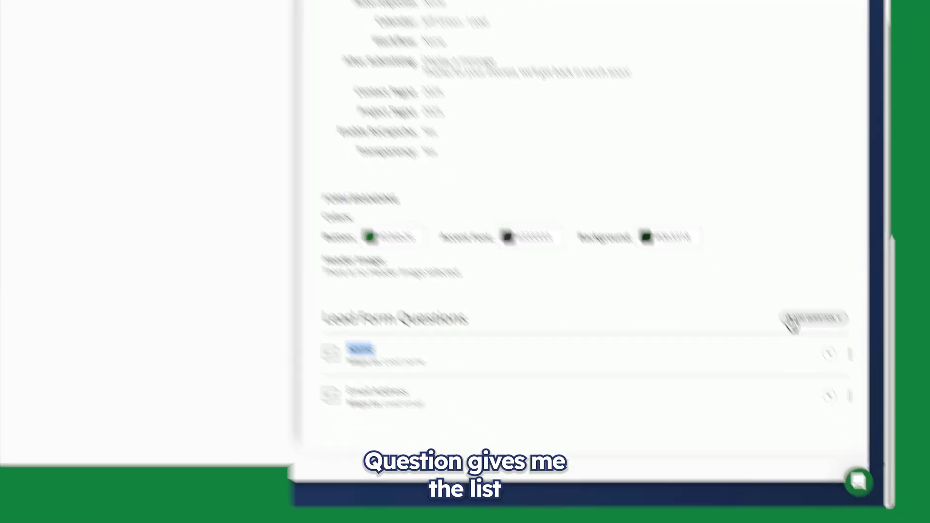
Add a required short-answer Phone question mapped to the lead phone number and save it.
click(791, 323)
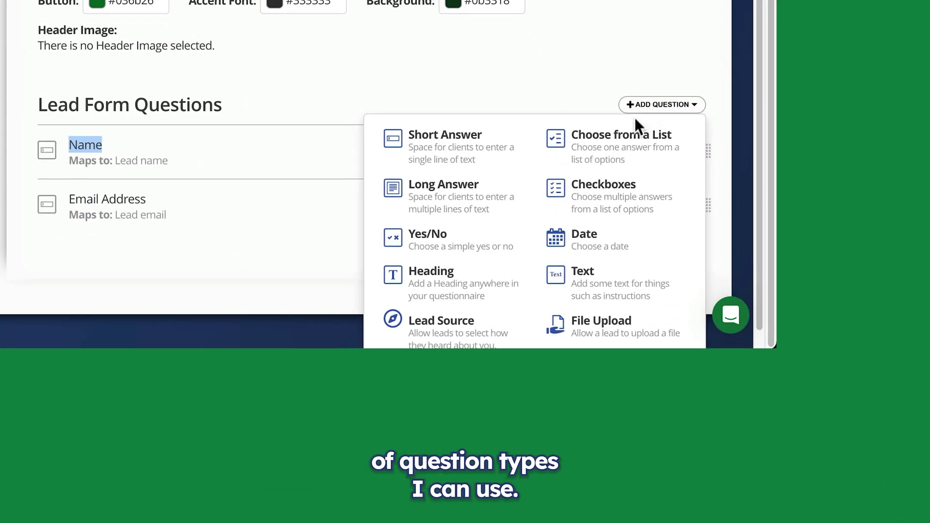
scroll(436, 300, down, 1)
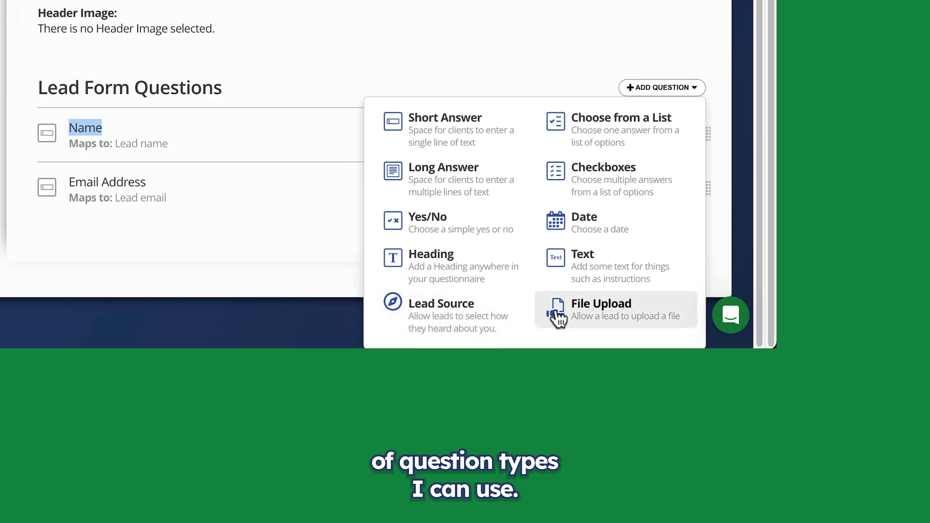
click(480, 138)
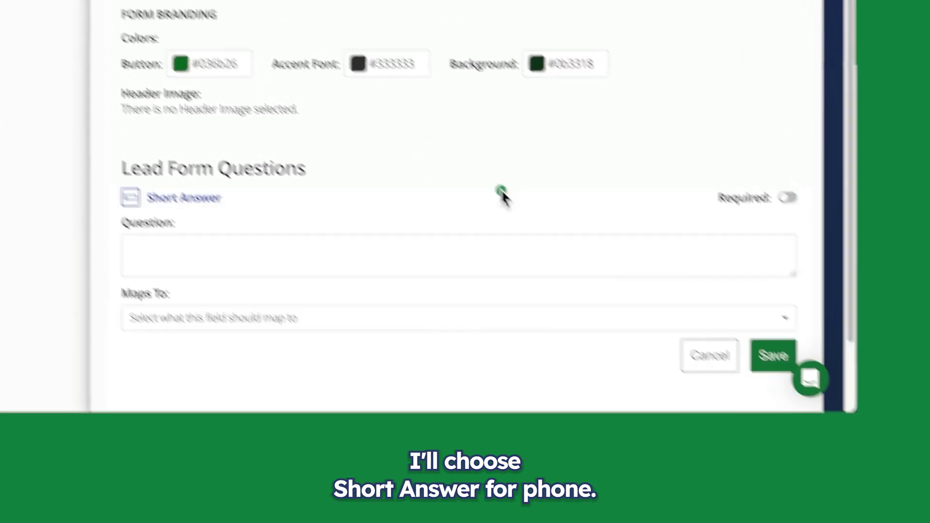
click(264, 250)
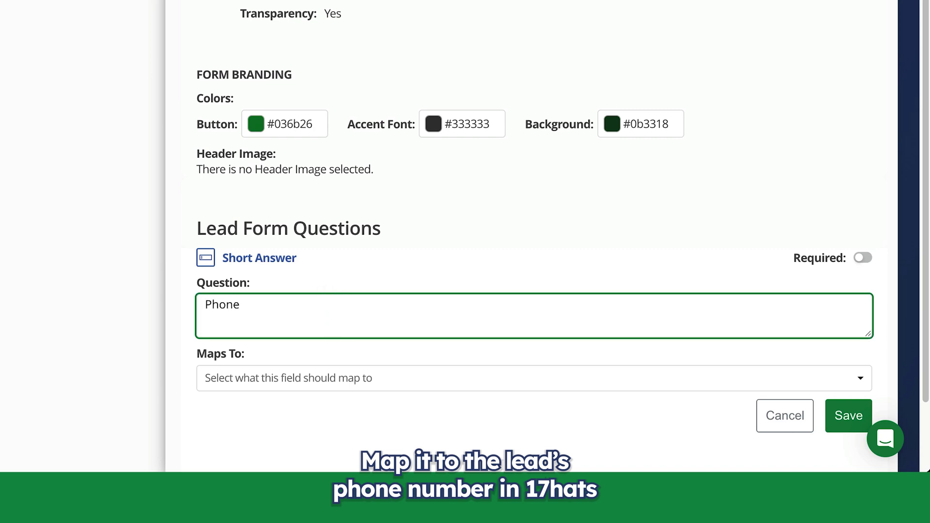
click(328, 383)
scroll(328, 388, down, 1)
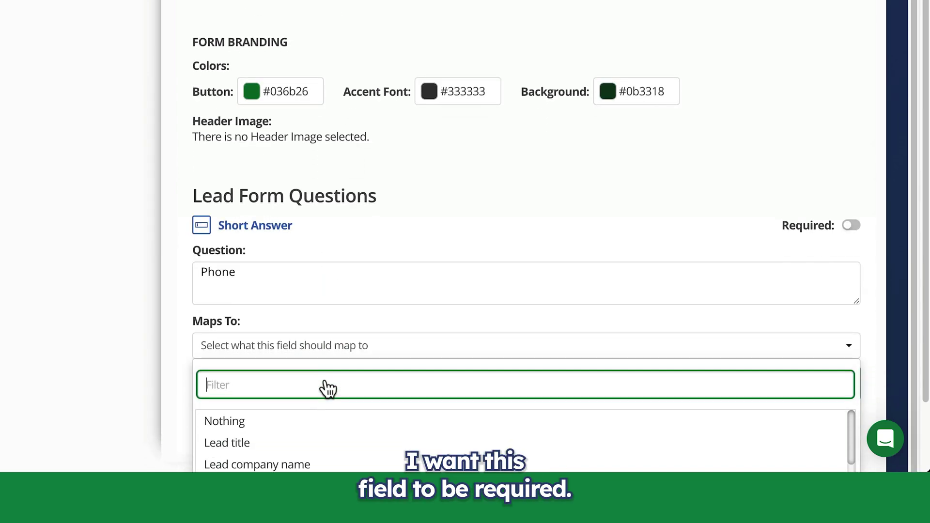
scroll(208, 356, down, 2)
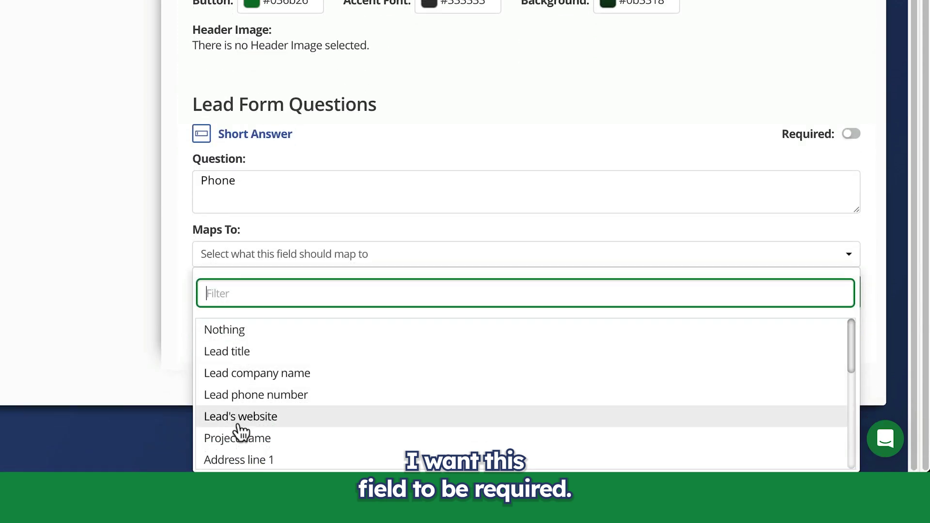
click(242, 396)
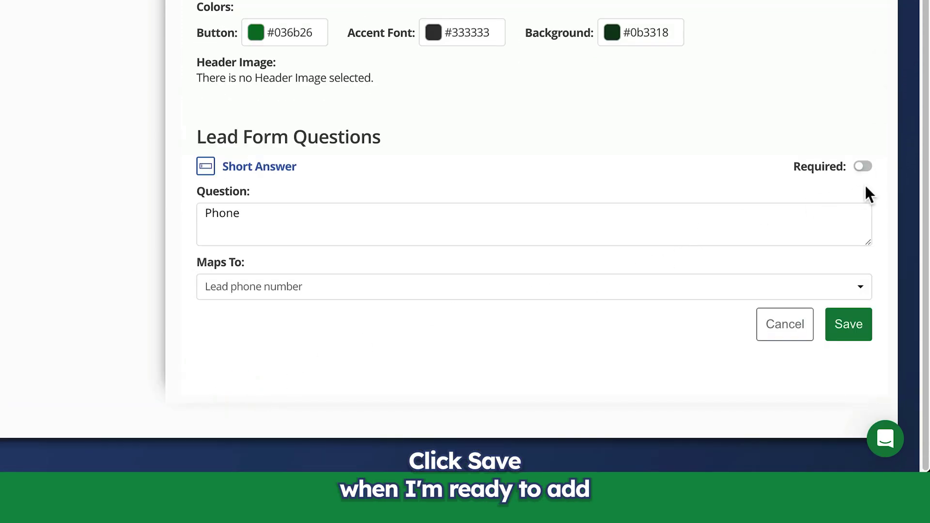
click(863, 167)
click(849, 324)
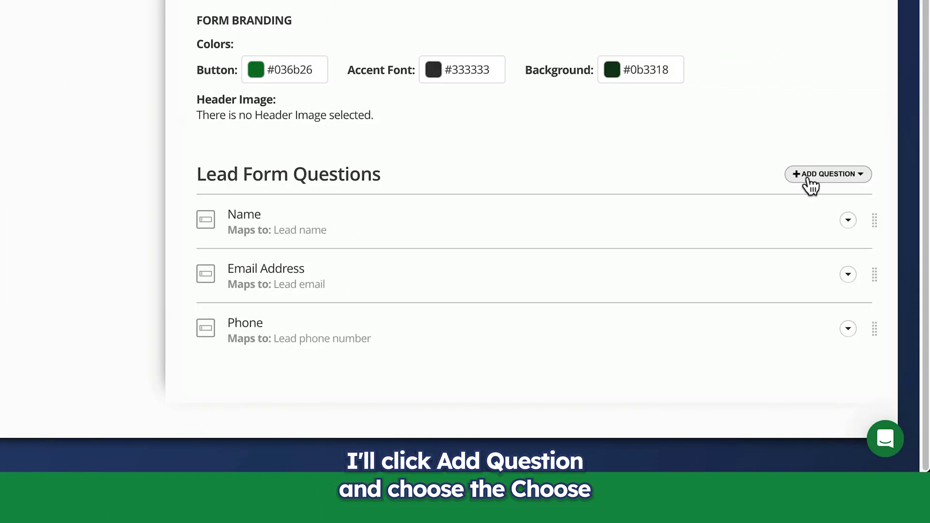
Add a required Choose from a List question 'Which service are you interested in?' with no mapping.
click(811, 185)
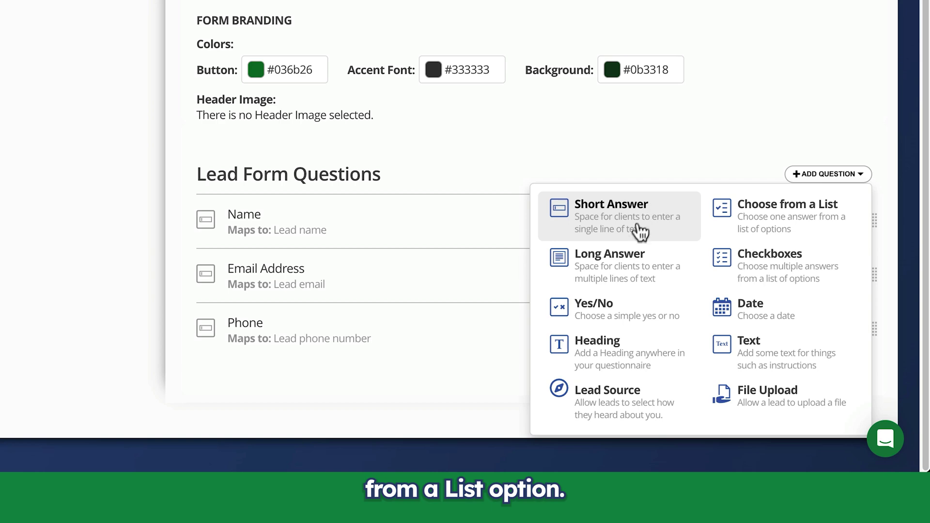
click(751, 224)
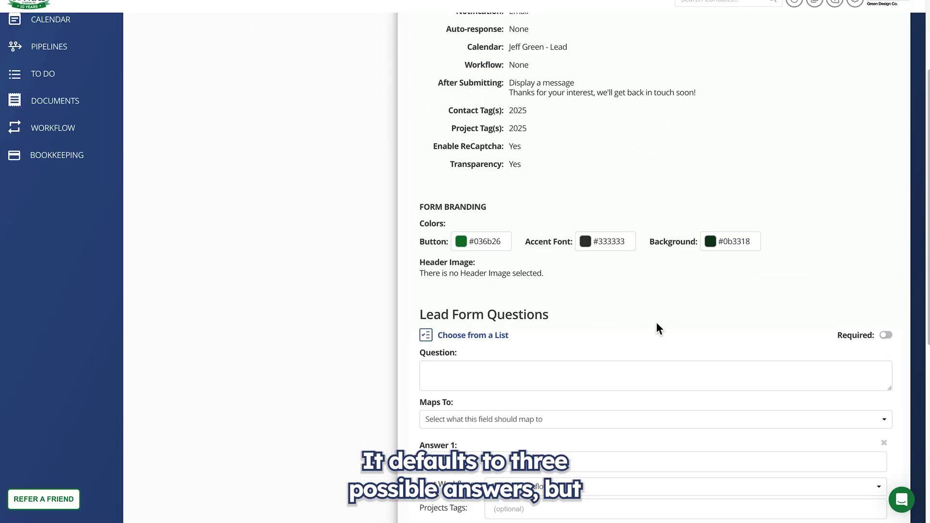
scroll(655, 322, down, 5)
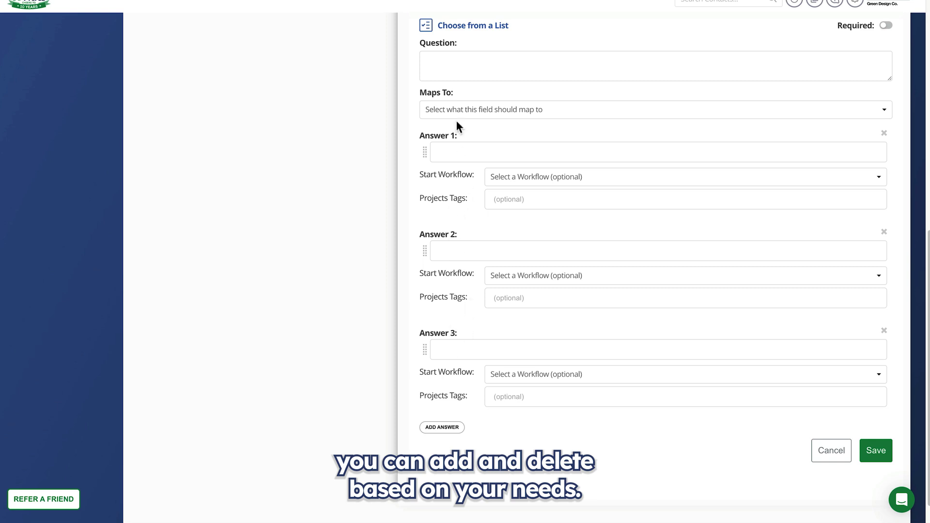
click(450, 61)
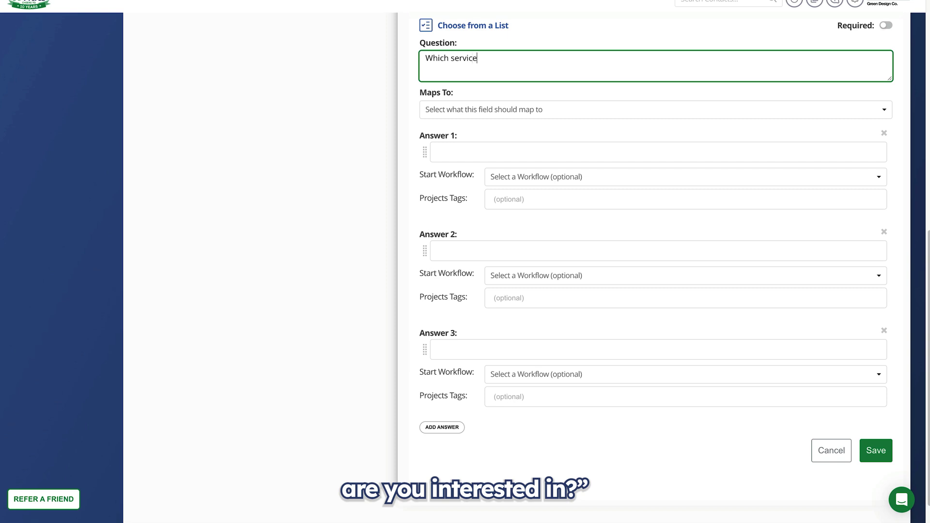
text(Which service are you interested in?)
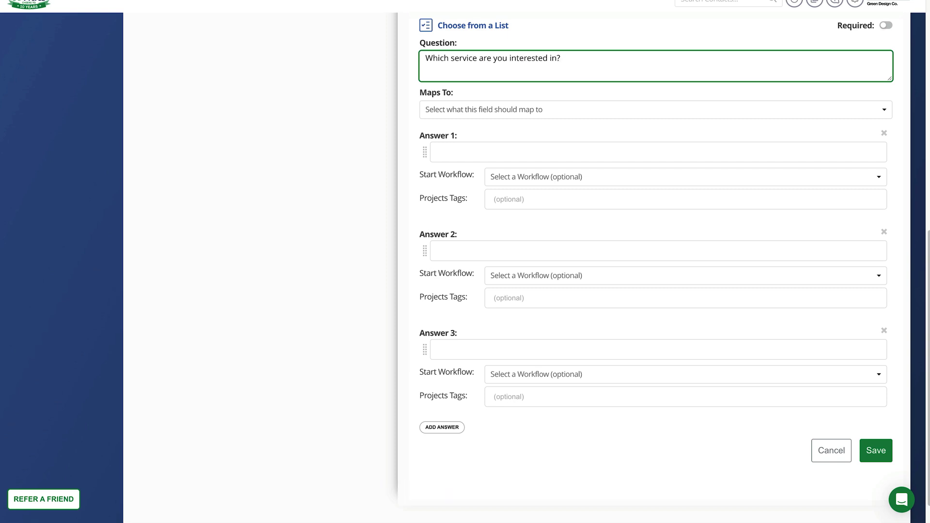
click(887, 27)
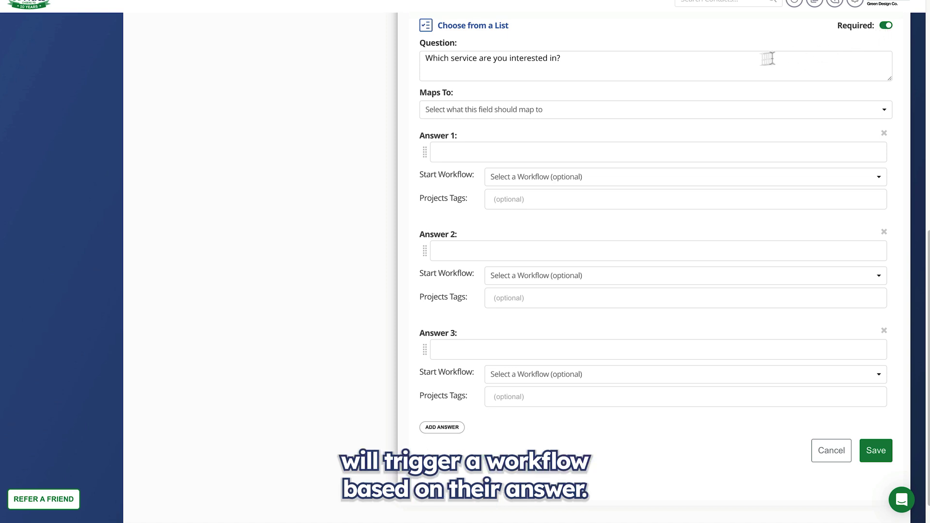
click(478, 111)
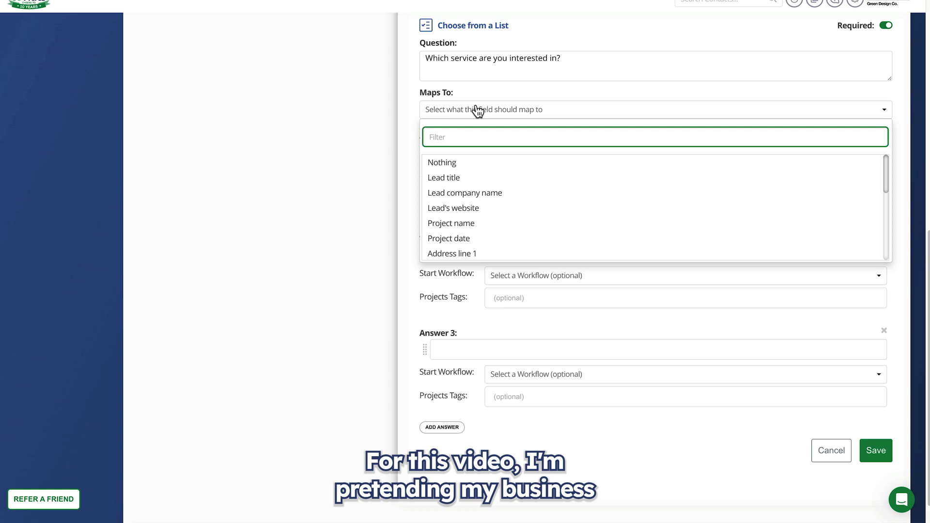
click(478, 111)
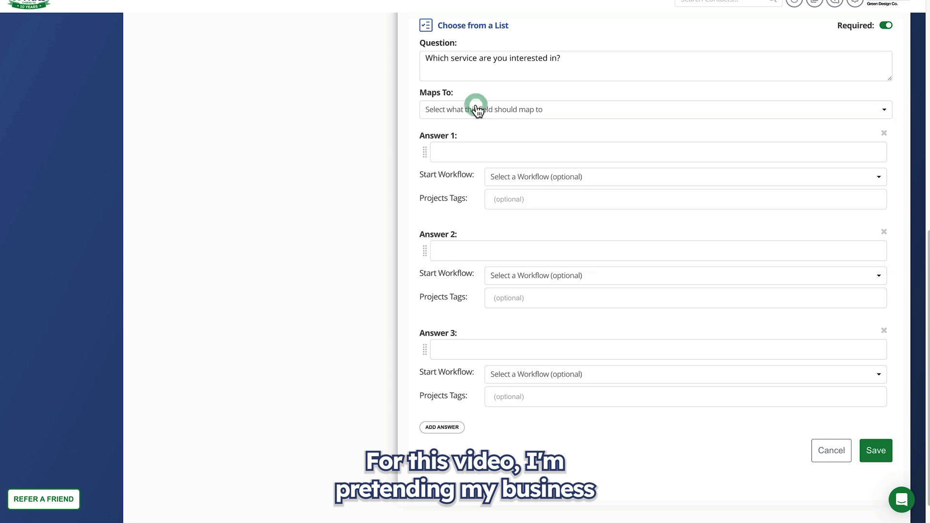
Fill the three answers: Website Design, Website Re-Design and Website Maintenance.
click(467, 151)
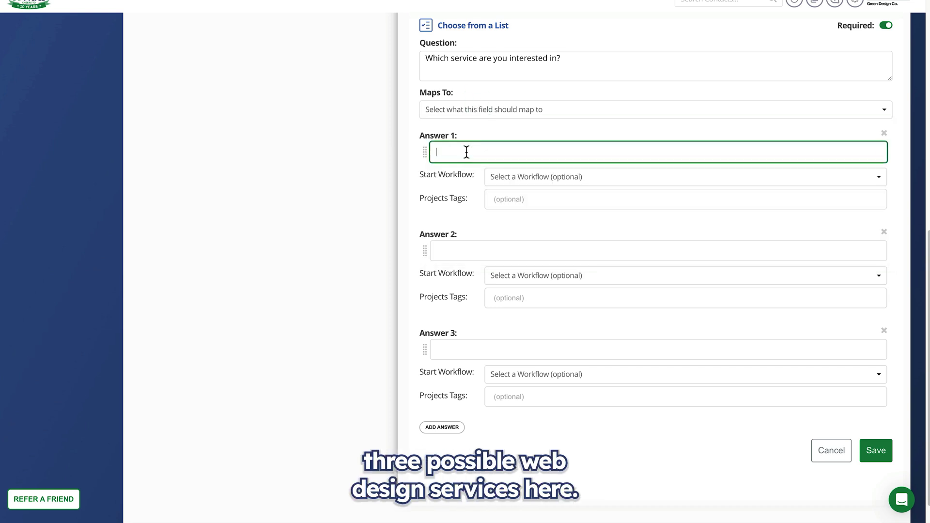
text(Website Design)
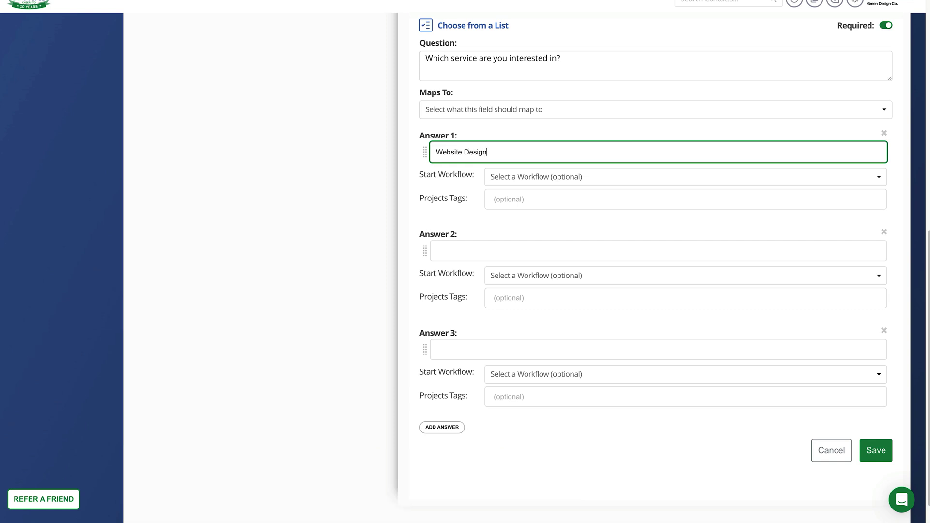
click(474, 245)
text(Website Re-Design)
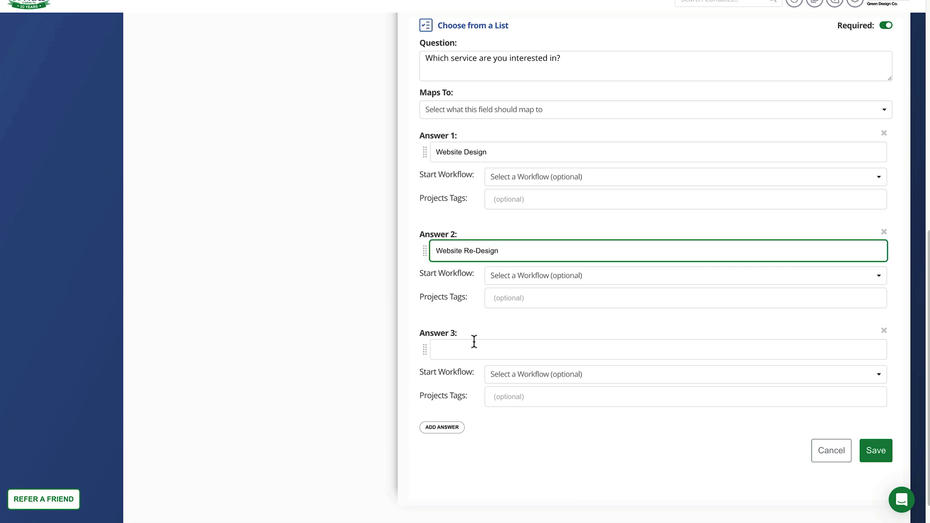
click(470, 348)
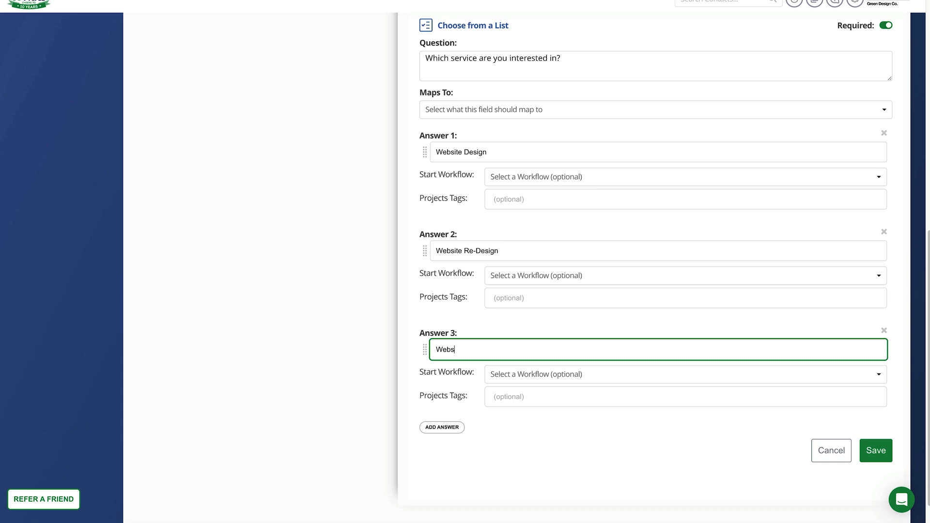
click(537, 178)
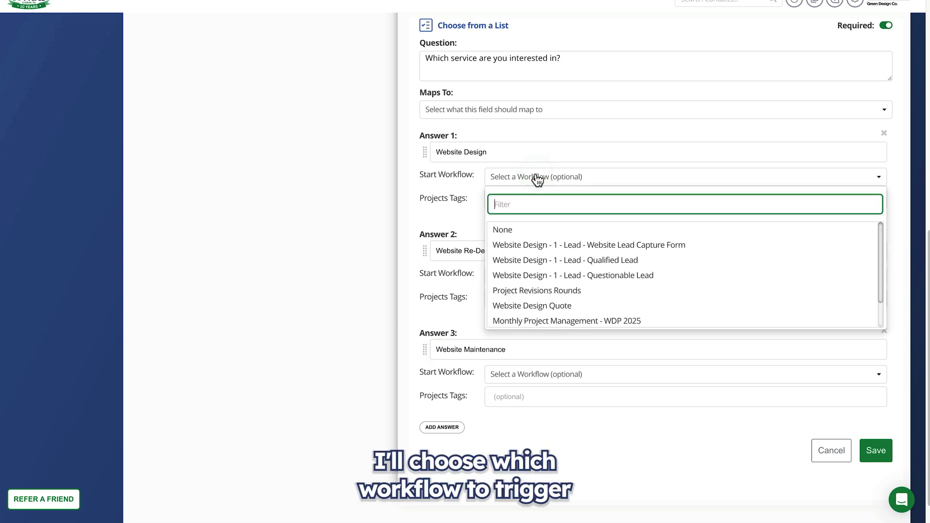
Link the Design, Re-Design and Maintenance 'Lead - Website Lead Capture Form' workflows to their answers.
click(541, 248)
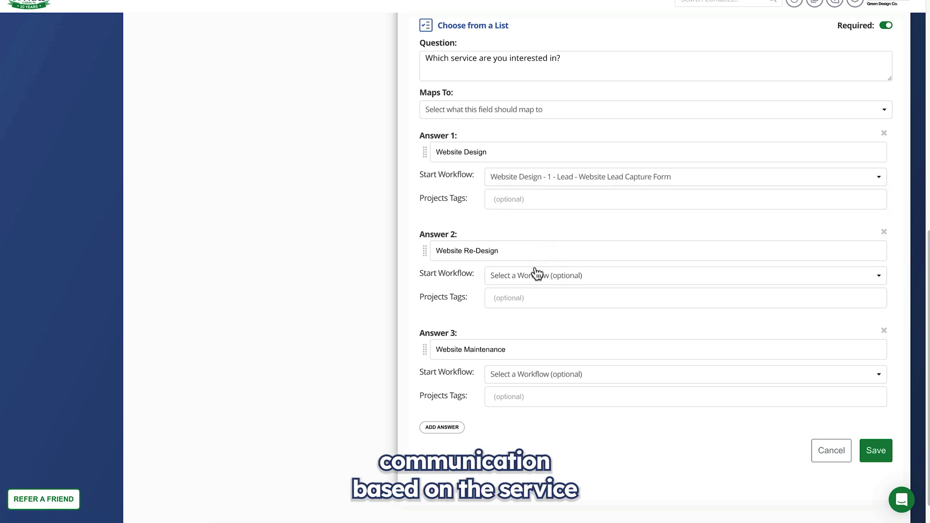
click(532, 283)
scroll(545, 366, down, 2)
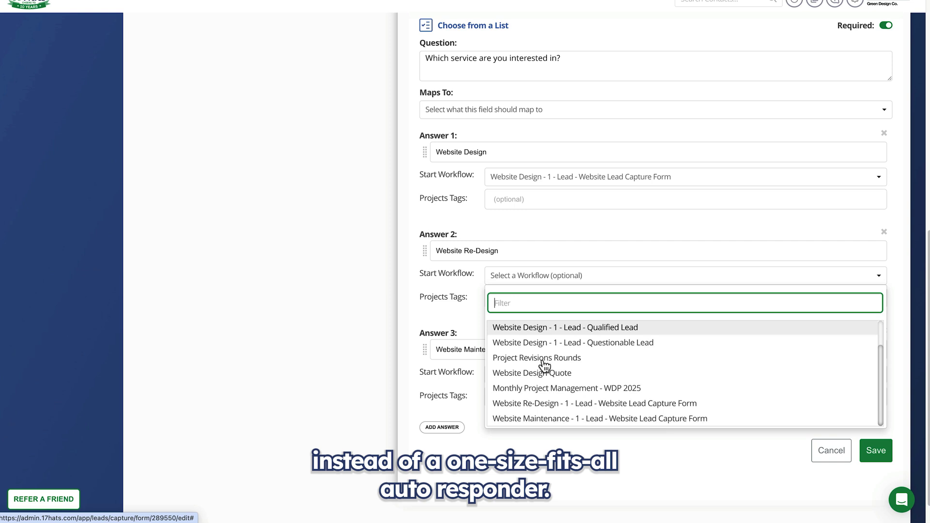
click(540, 407)
click(534, 378)
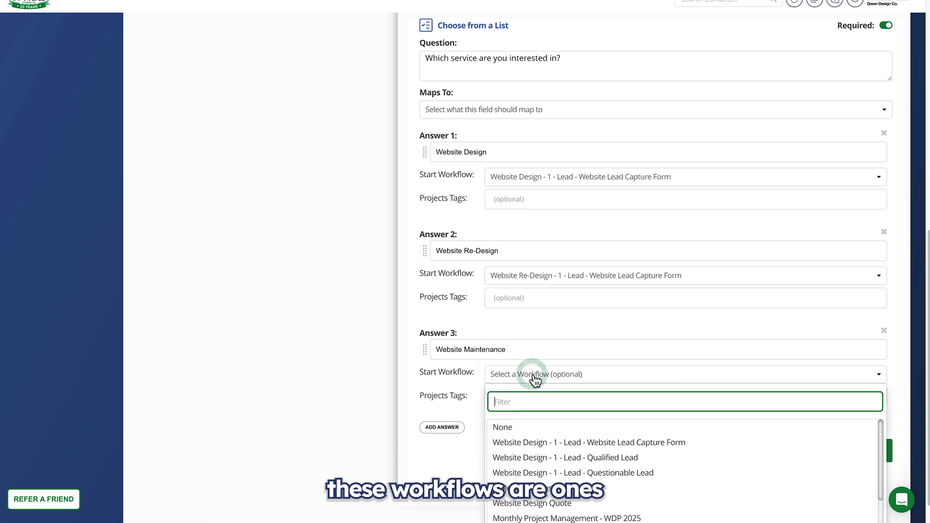
scroll(533, 460, down, 2)
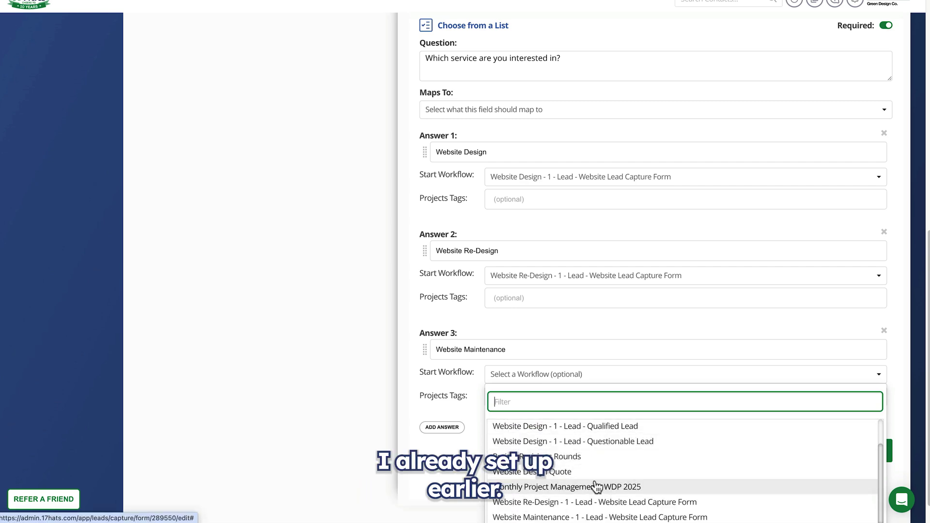
click(644, 517)
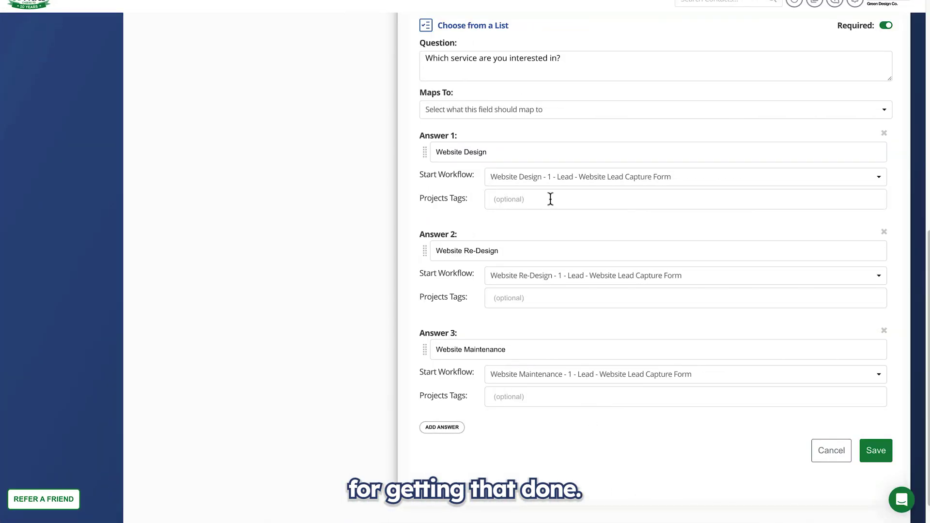
Tag answers one and two with the Website Design and Website Redesign project tags.
text(site)
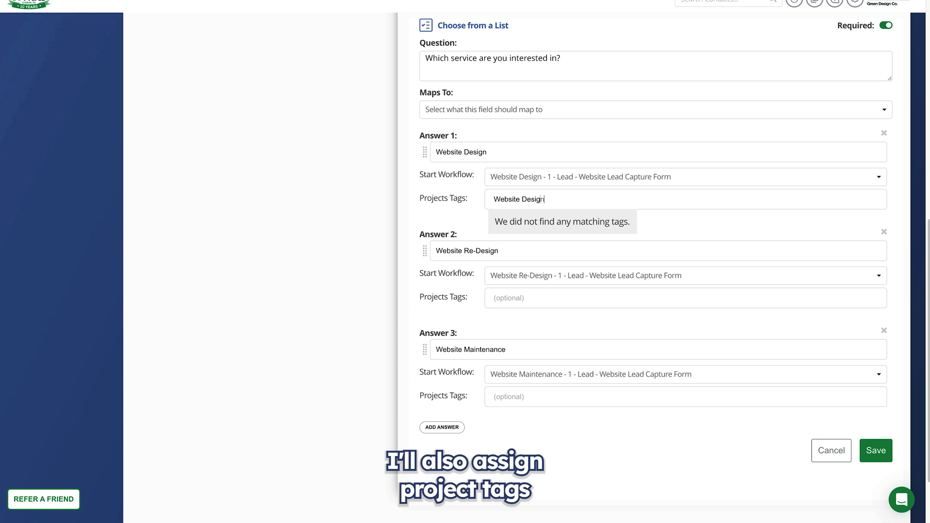
text( Design)
key(Return)
text(Website Red)
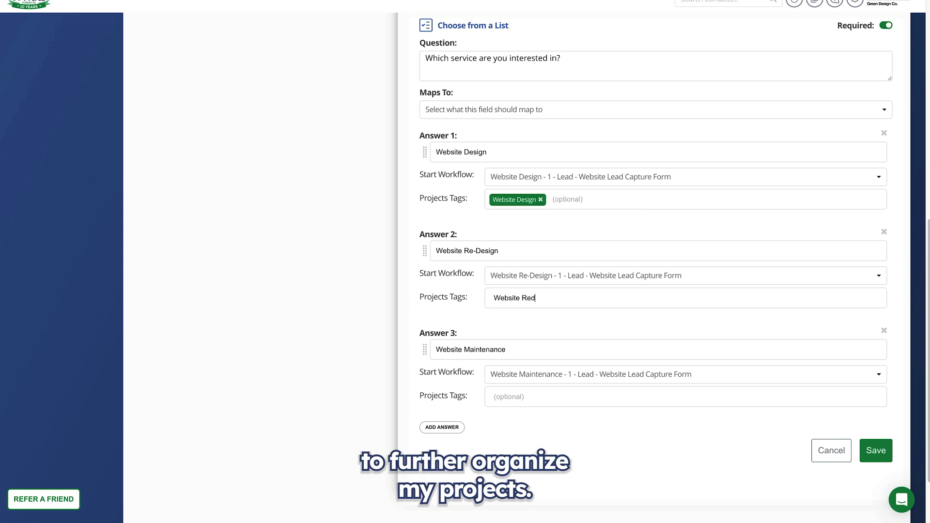
text(esign)
click(532, 298)
text(-design)
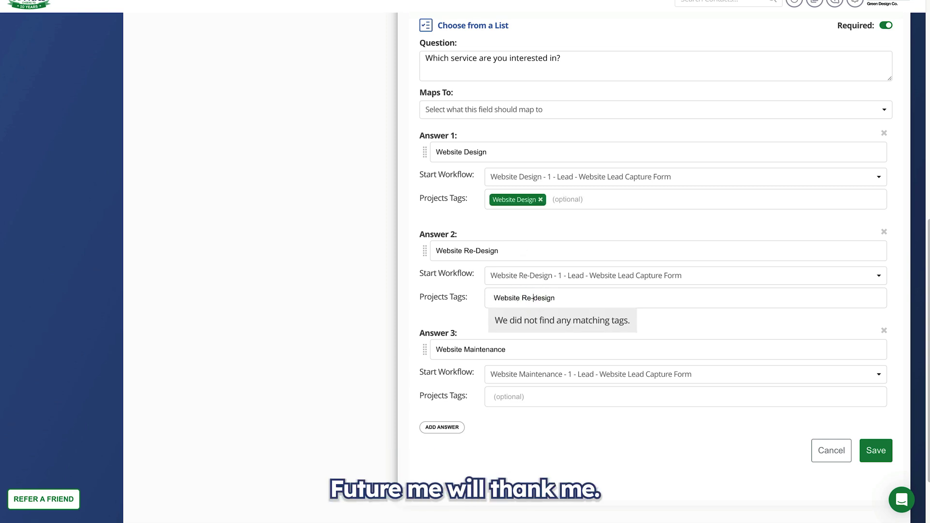
click(517, 402)
text(Website Mainte)
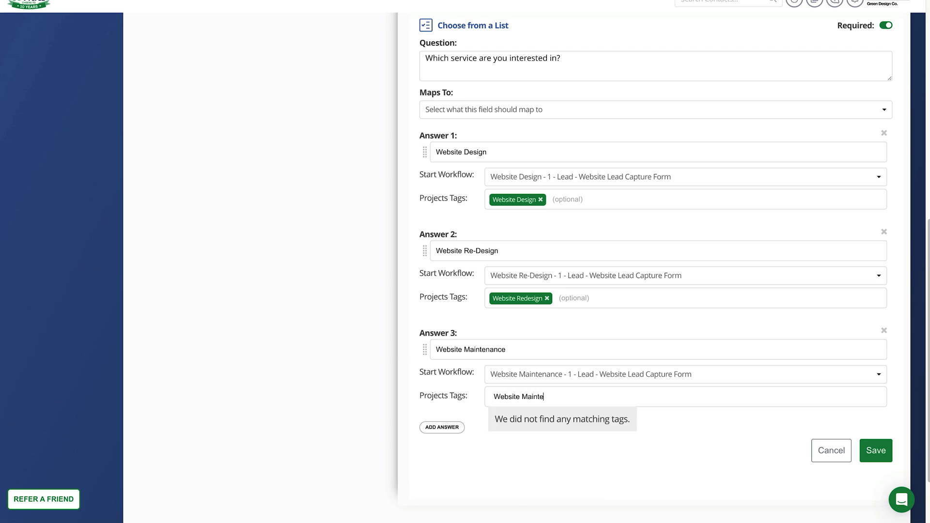
Add the Website Maintenance project tag to answer three and save the service question.
key(Return)
scroll(679, 339, down, 1)
click(873, 418)
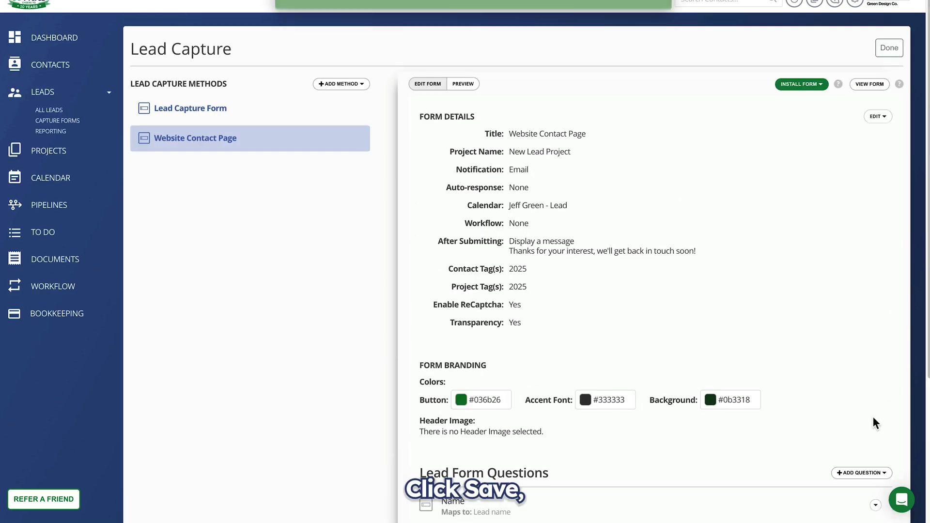
scroll(680, 451, down, 4)
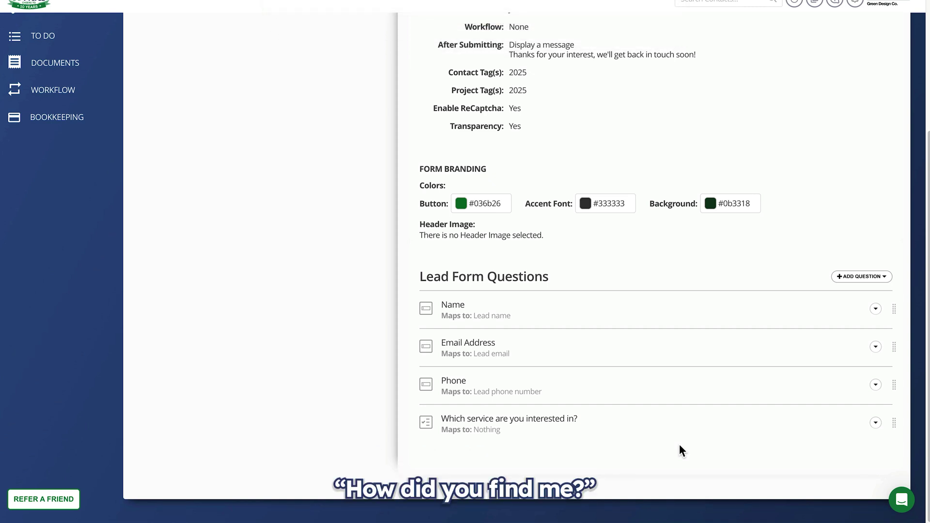
Add a required Lead Source question reading 'How did you find me?'.
click(858, 281)
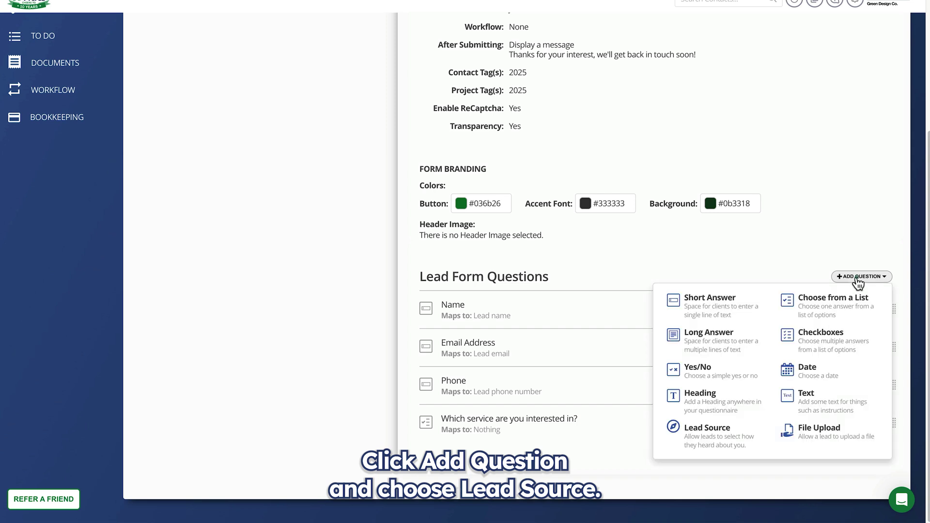
click(706, 438)
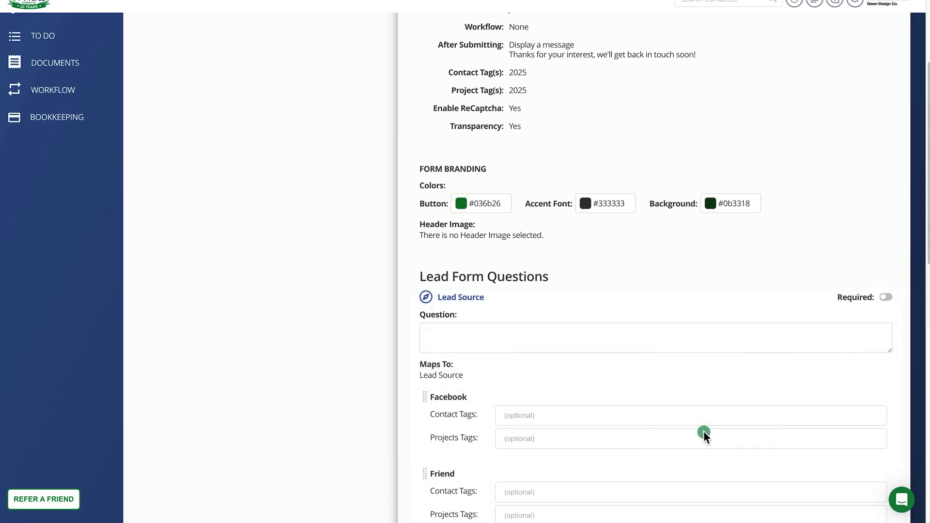
click(554, 331)
text(How d)
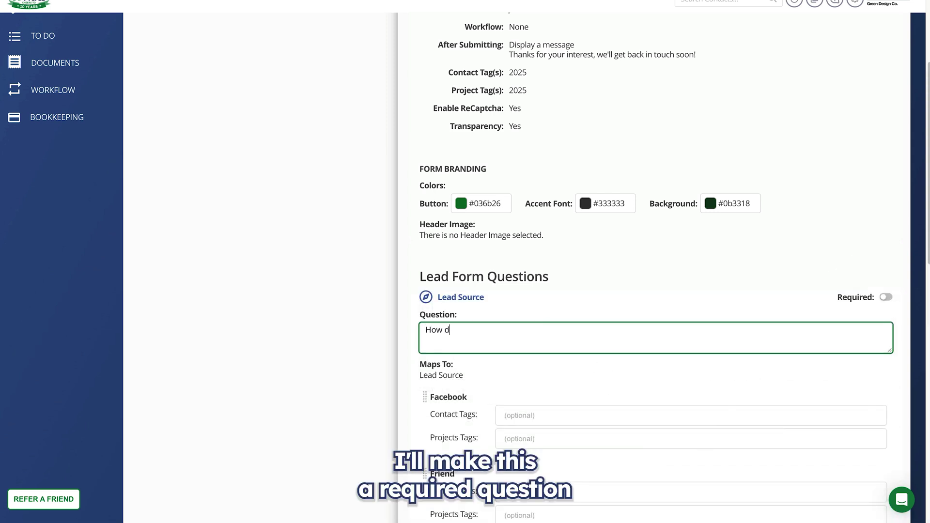
text(id you find me?)
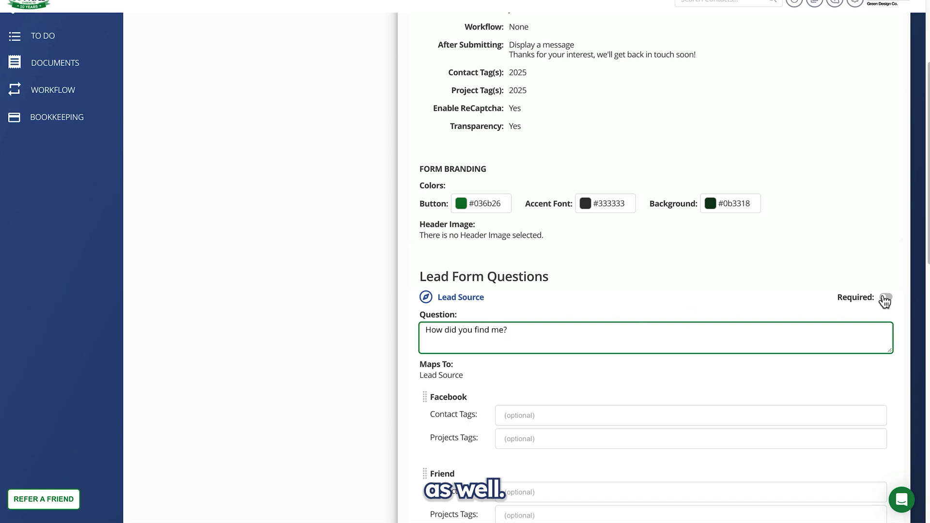
click(886, 298)
scroll(563, 441, down, 6)
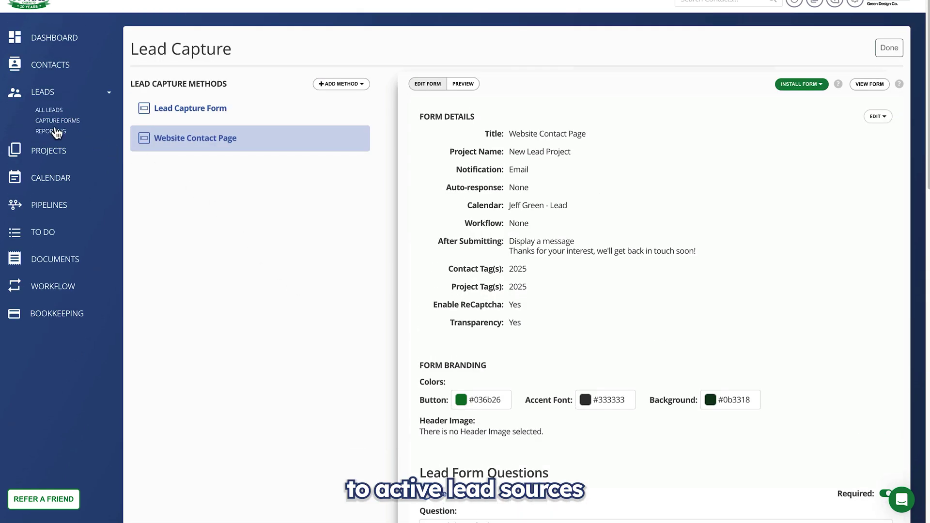
Go to the Lead Reporting page, look at the Facebook source, and cancel a new lead source entry.
click(57, 131)
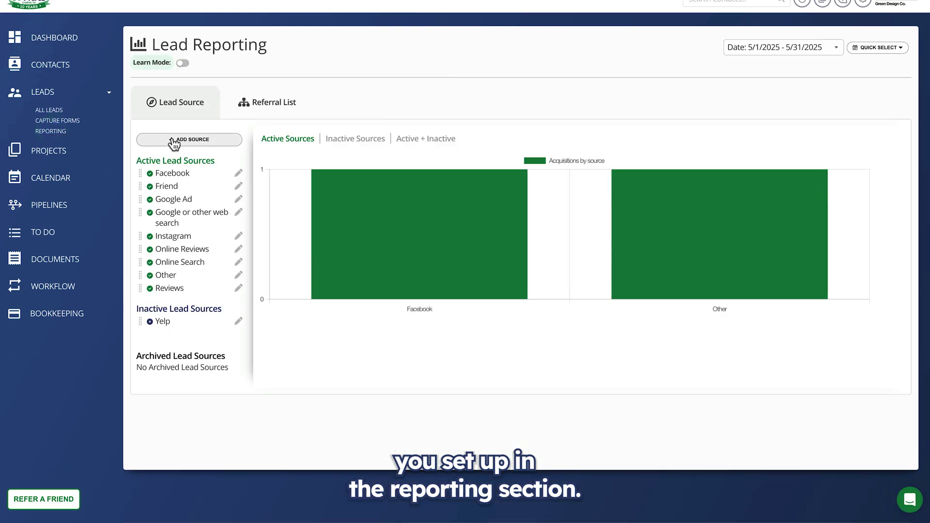
click(239, 176)
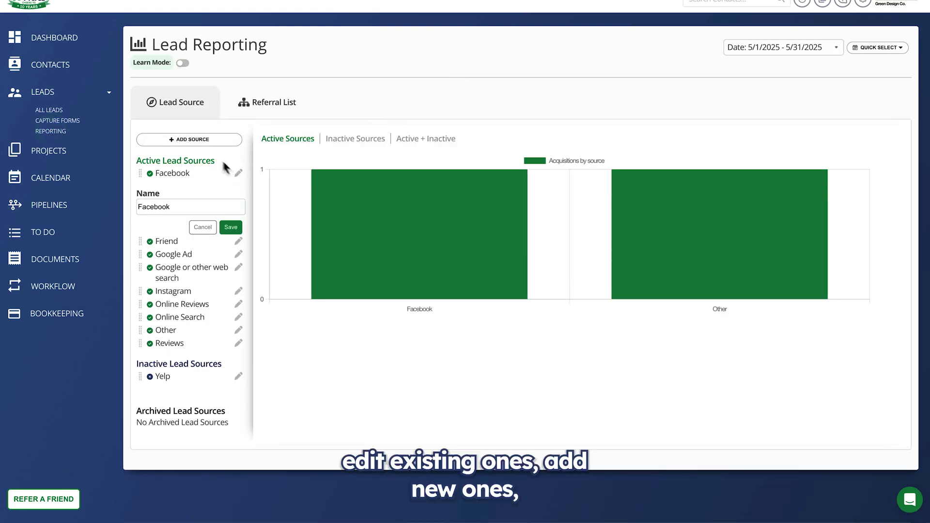
click(192, 140)
click(193, 140)
Drag Friend from Inactive back into Active Lead Sources, then return to the form's Lead Source question.
drag(140, 240, 144, 397)
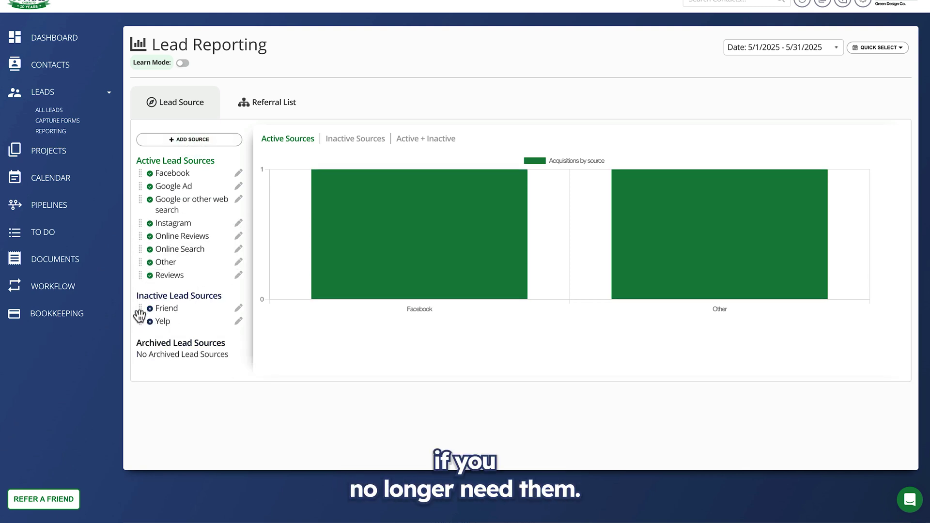
drag(141, 310, 151, 190)
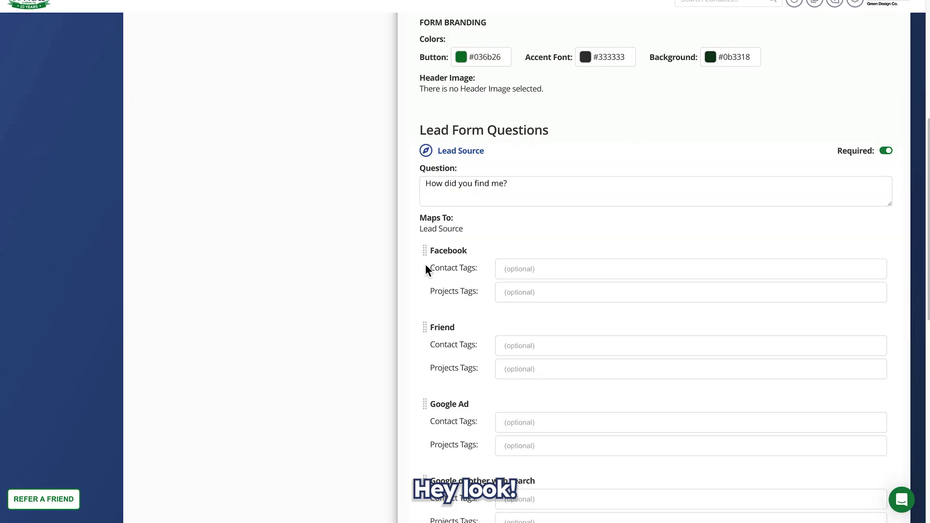
drag(425, 263, 486, 375)
Give the Facebook answer a Facebook-Lead contact tag and a matching project tag.
click(551, 270)
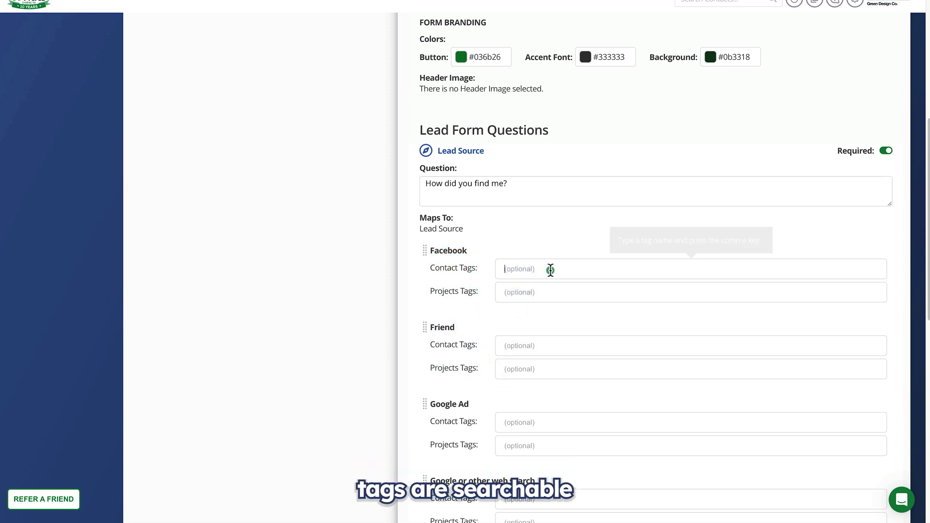
text(Face)
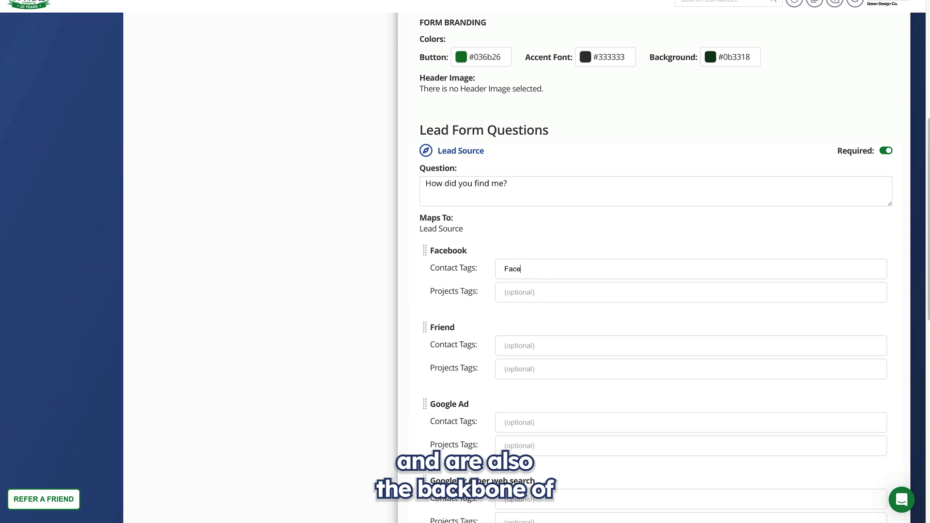
text(book)
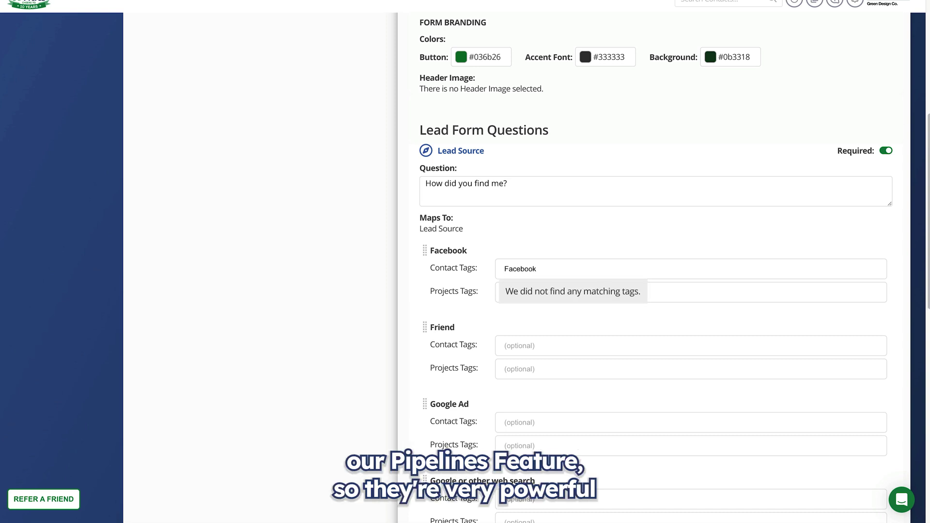
text(-Lead)
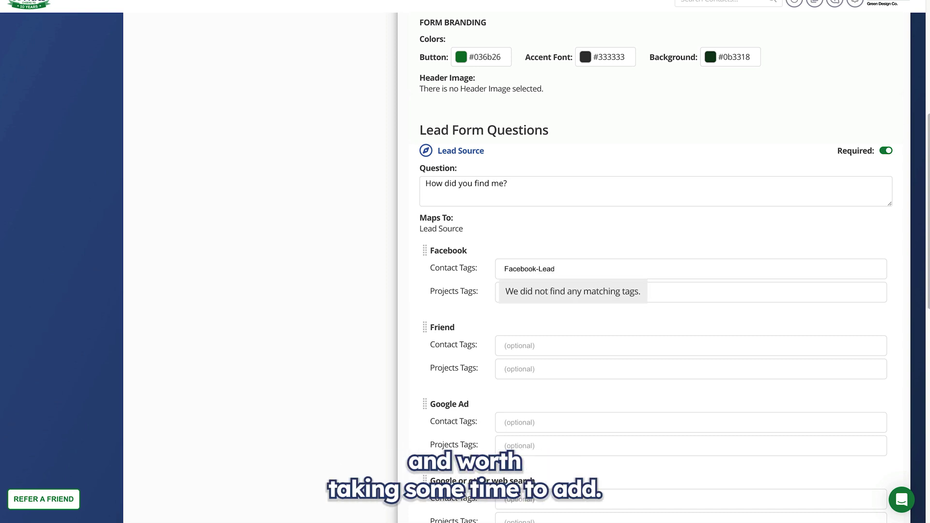
key(ctrl+a)
key(ctrl+c)
key(Return)
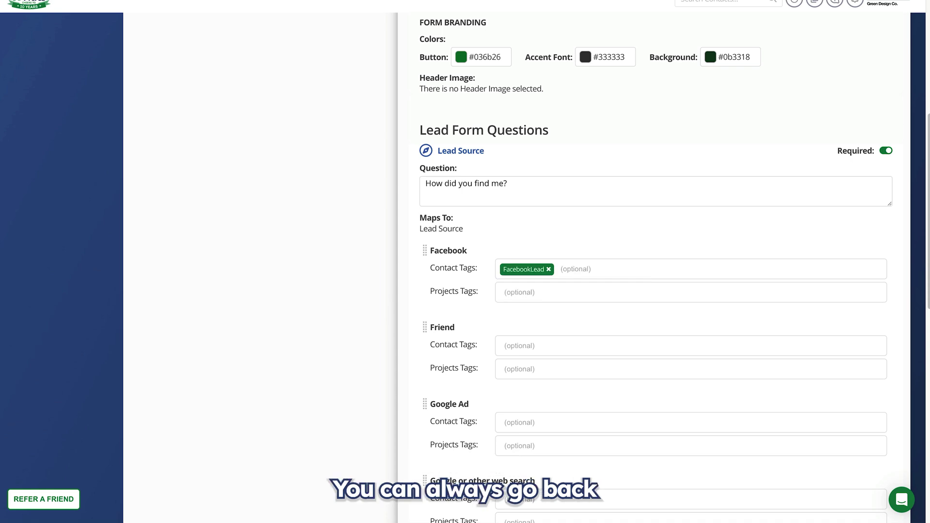
key(ctrl+v)
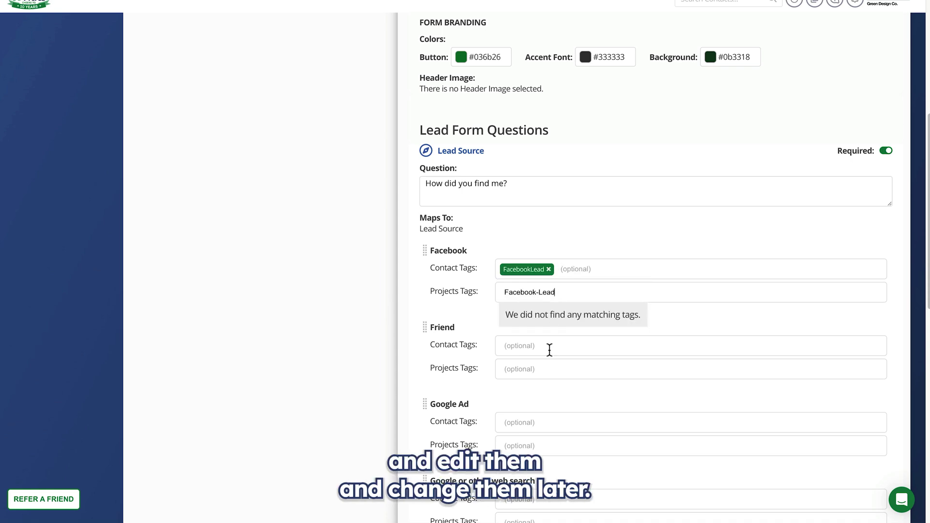
key(Return)
Save the Website Contact Page form and bring up its standalone version.
scroll(754, 386, down, 10)
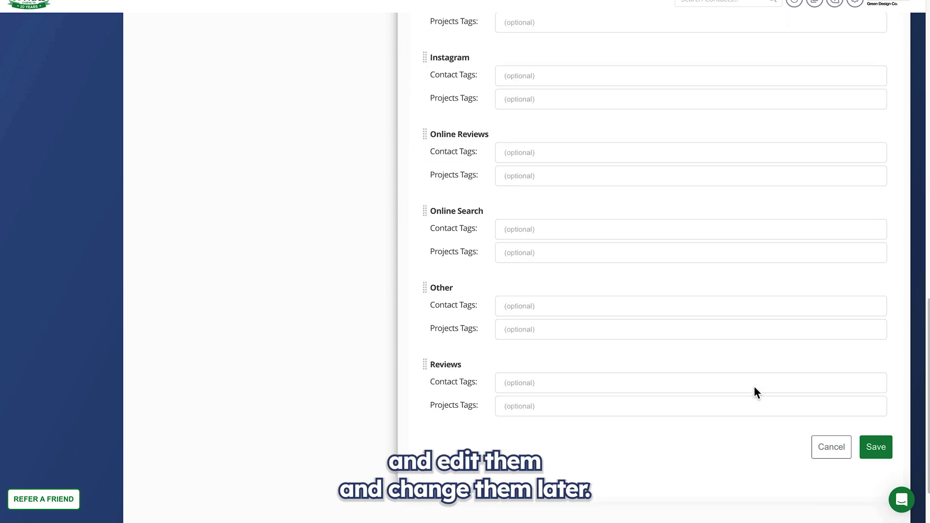
click(876, 447)
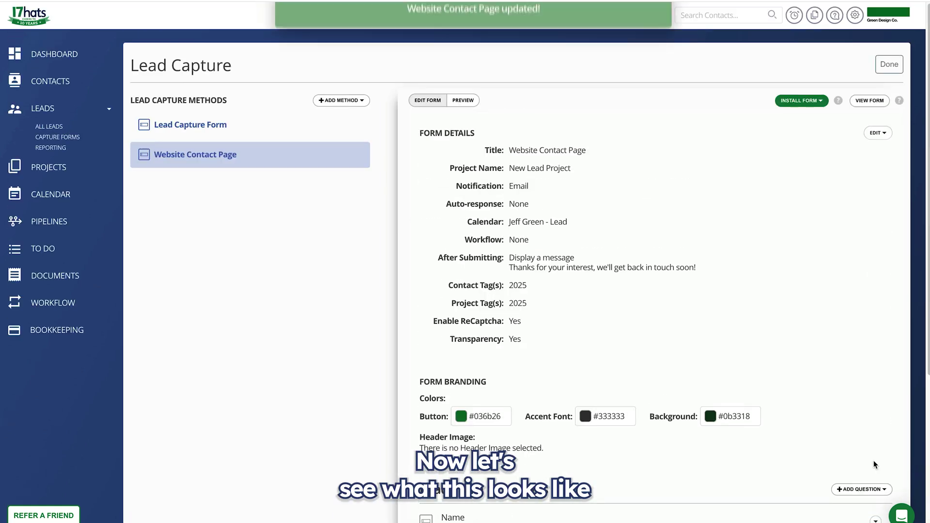
click(869, 102)
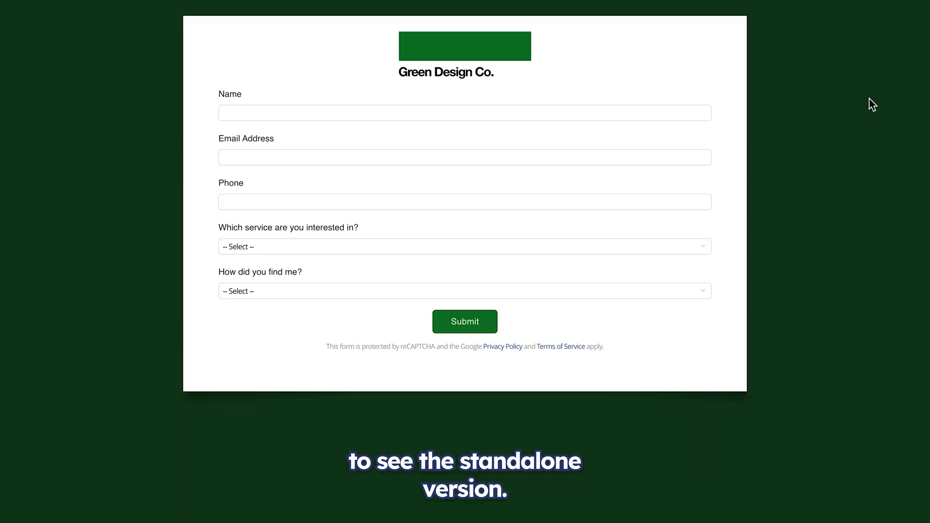
Fill the Green Design Co. form with a test lead's name, a test e-mail address and the start of a phone number.
click(299, 110)
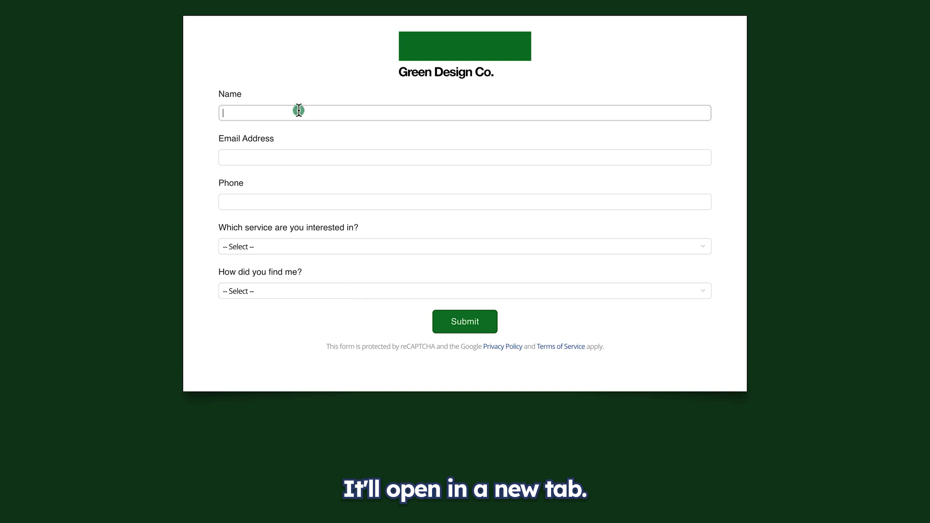
key(Tab)
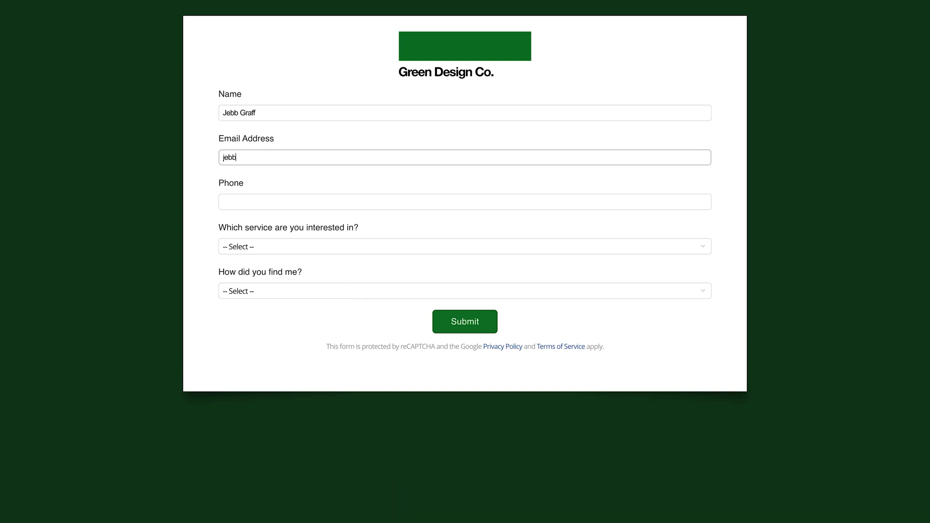
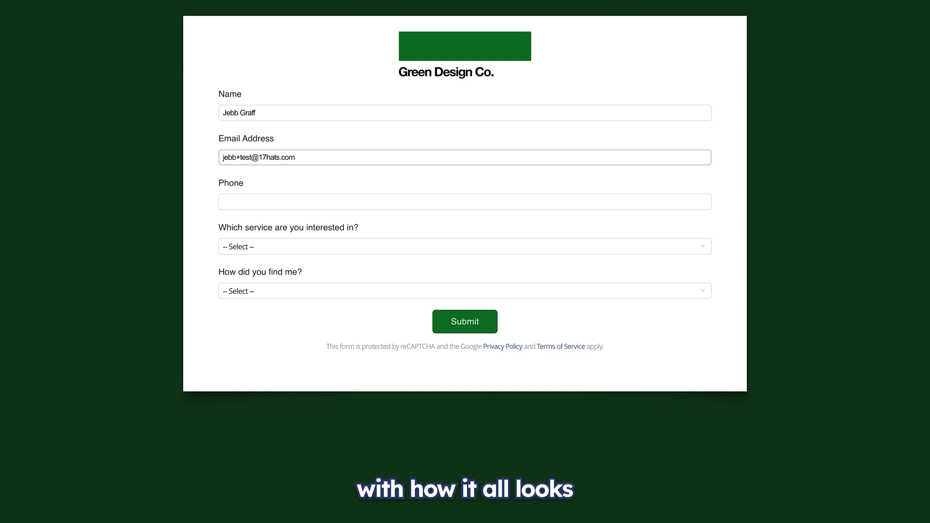
click(278, 199)
text(555)
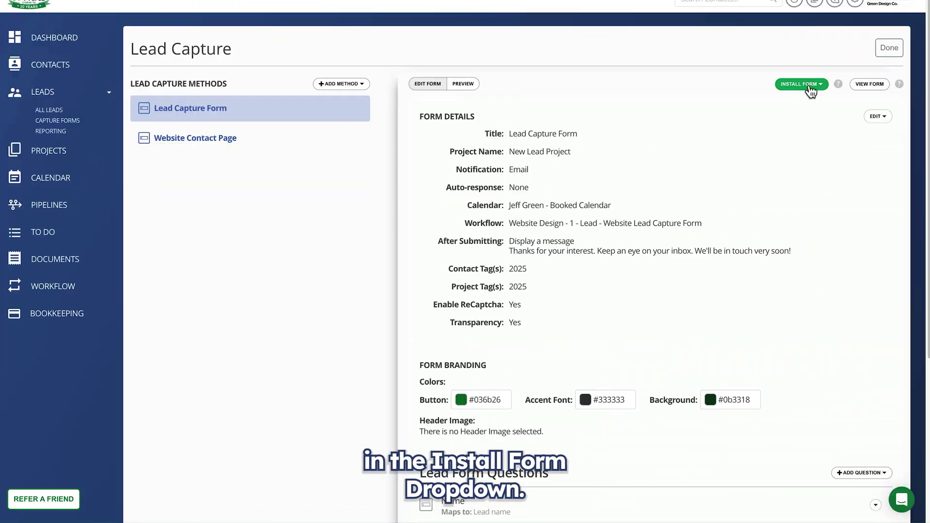
Choose Insert Form on Website from the Install Form menu to show the iframe embed code.
click(809, 87)
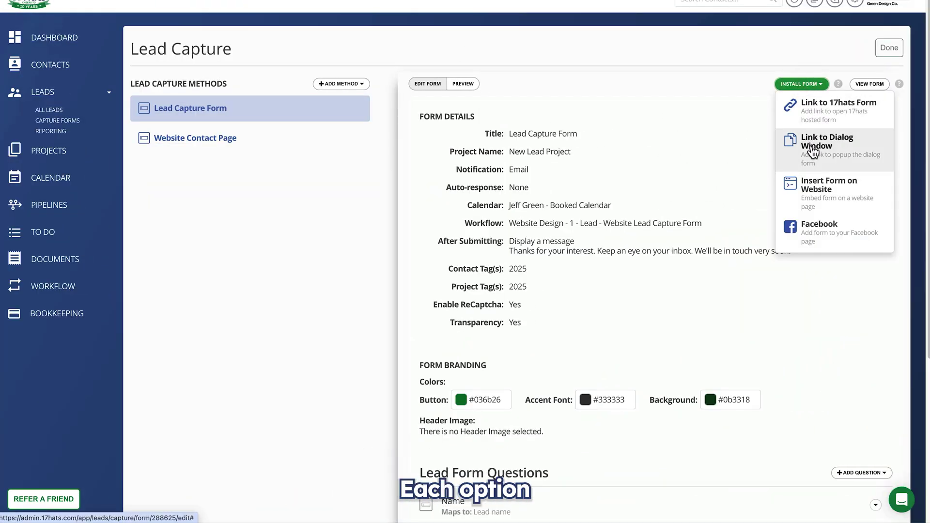
click(826, 189)
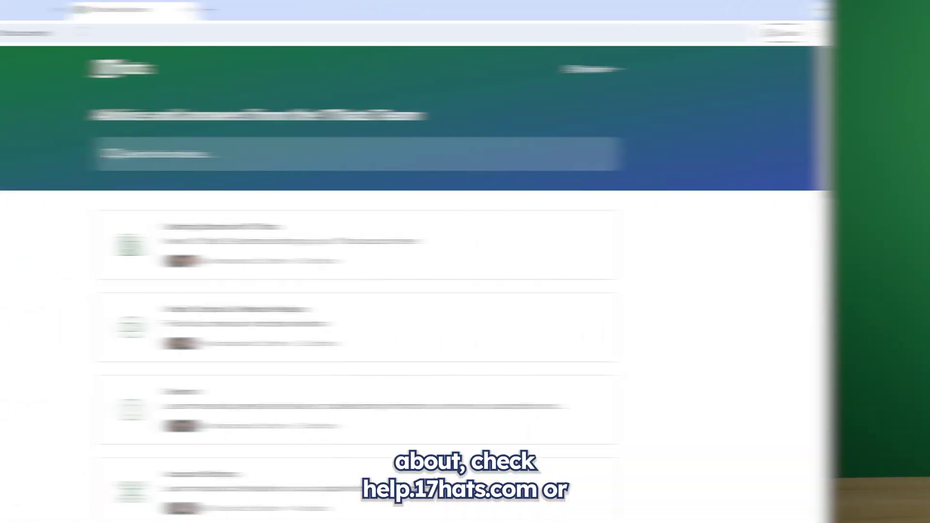
Load 17hatsuniversity.com in Chrome and bring up its 17hats Edu menu.
scroll(197, 332, down, 10)
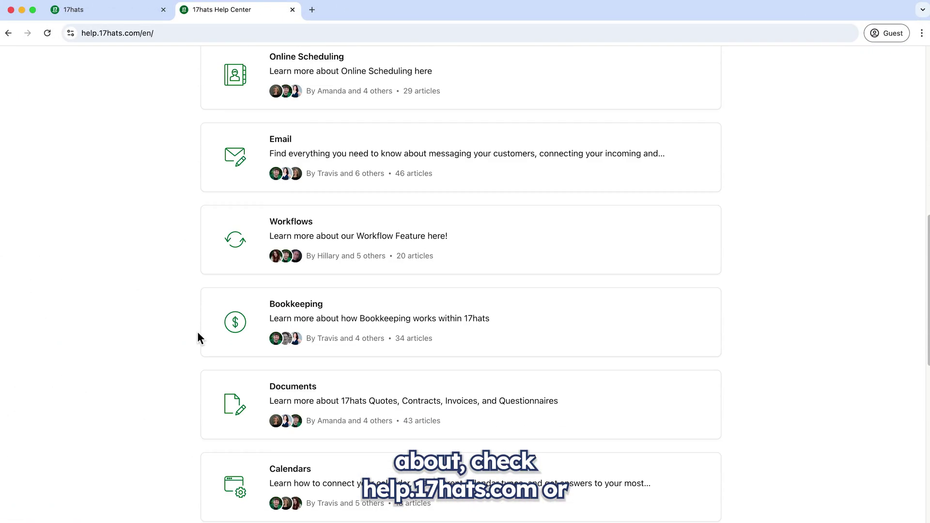
click(105, 31)
text(17hatsuniversity.co)
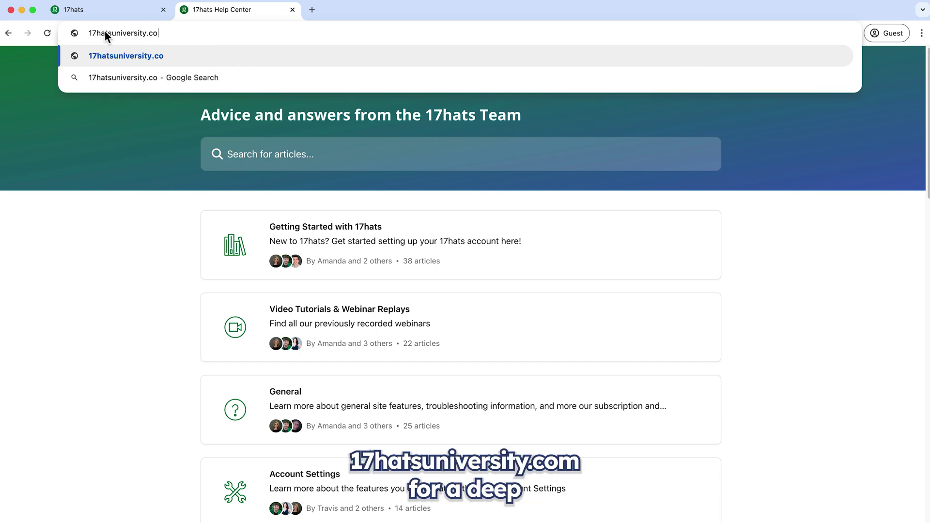
text(m)
key(Return)
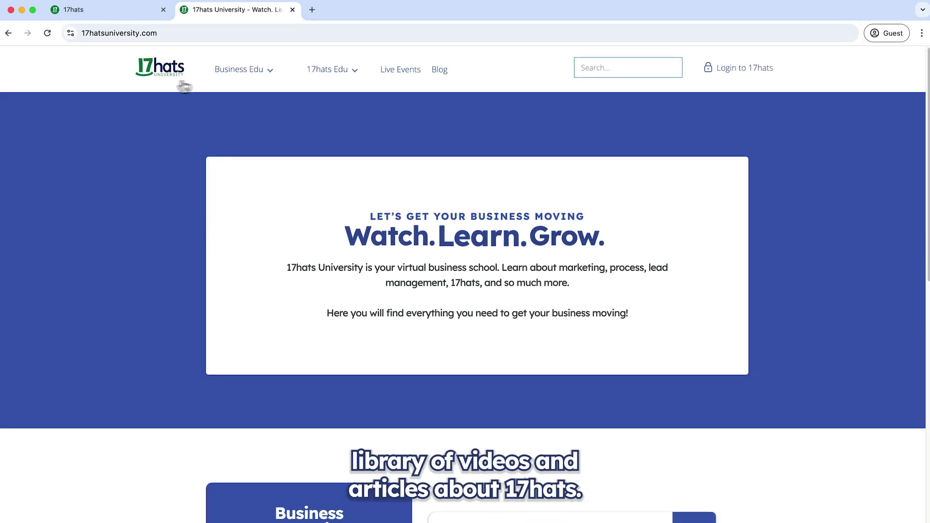
mouse_move(328, 76)
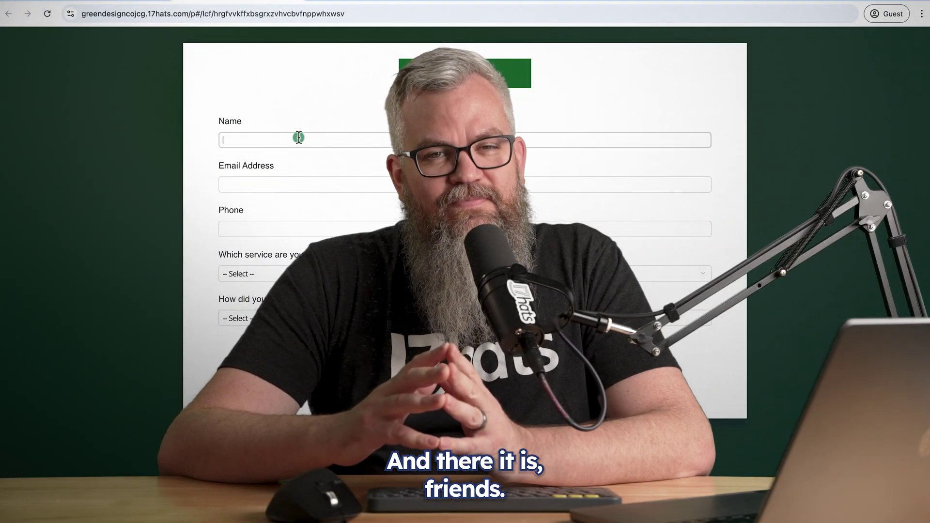
Finish entering the test lead's name in the Name field and move to Email Address.
key(Tab)
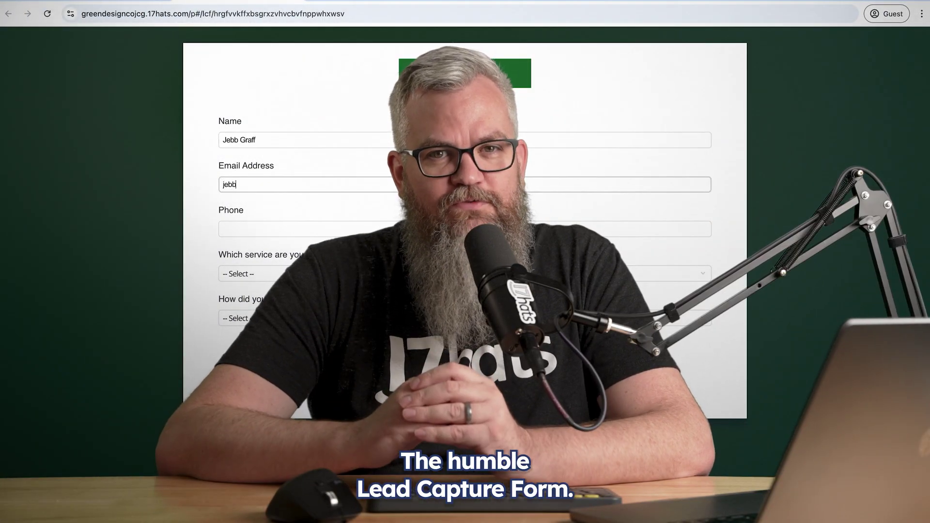